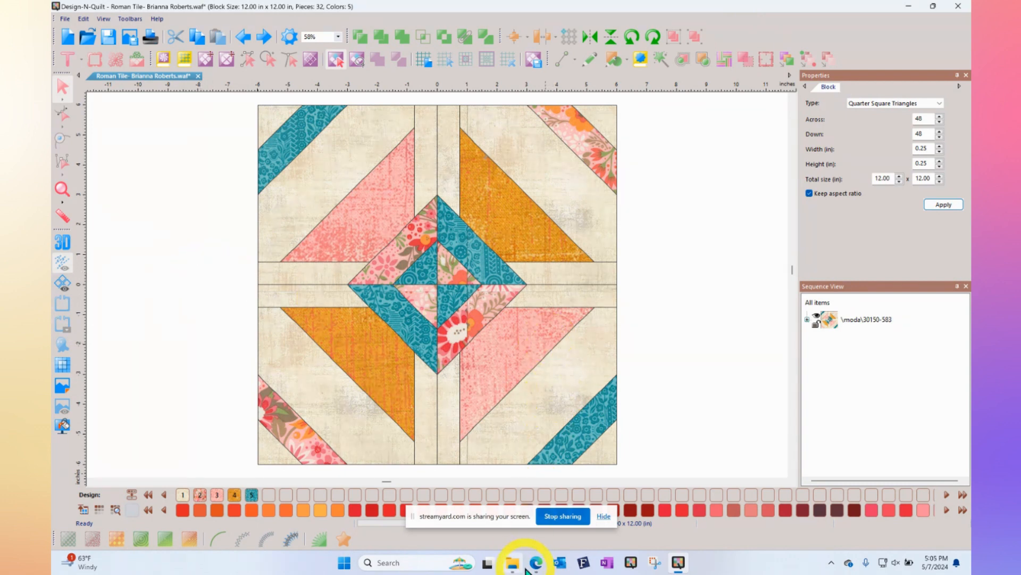
# Switch to the browser and download the Week 19 roman-tile WAF file from the Design N Stitch digital downloads page
pyautogui.moveTo(537, 567)
pyautogui.click(490, 527)
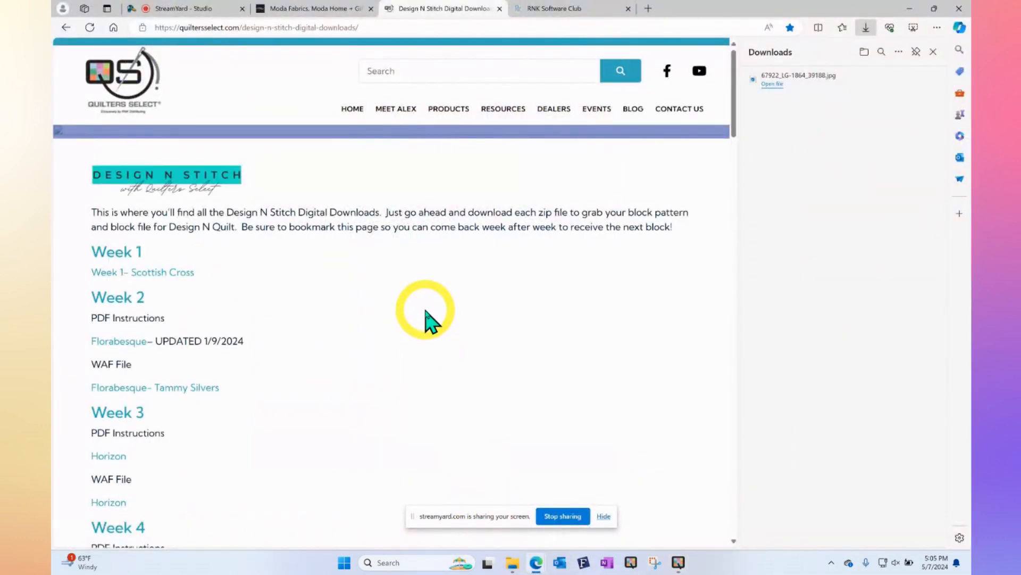
pyautogui.scroll(-5, 429, 319)
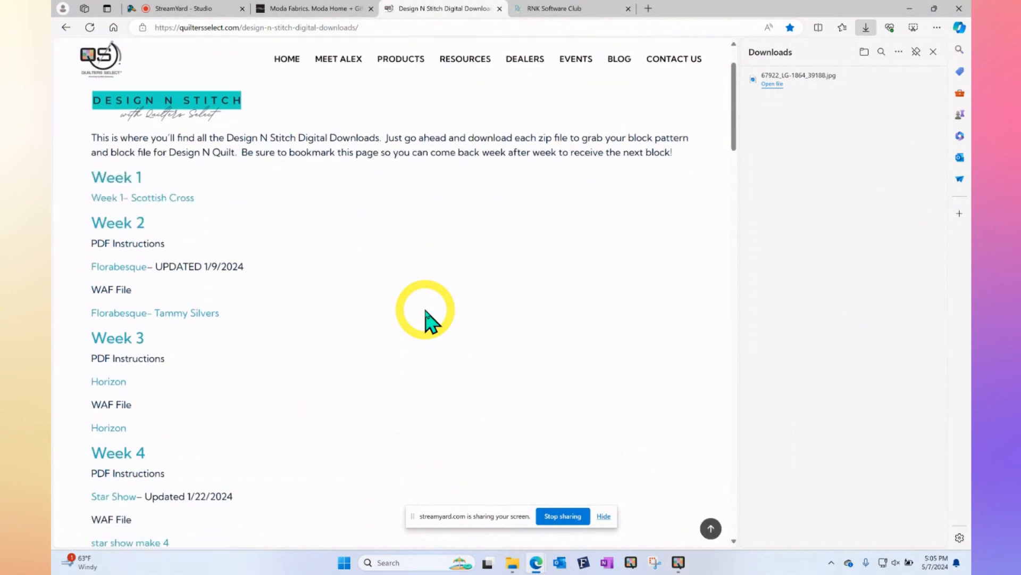
pyautogui.scroll(-15, 429, 319)
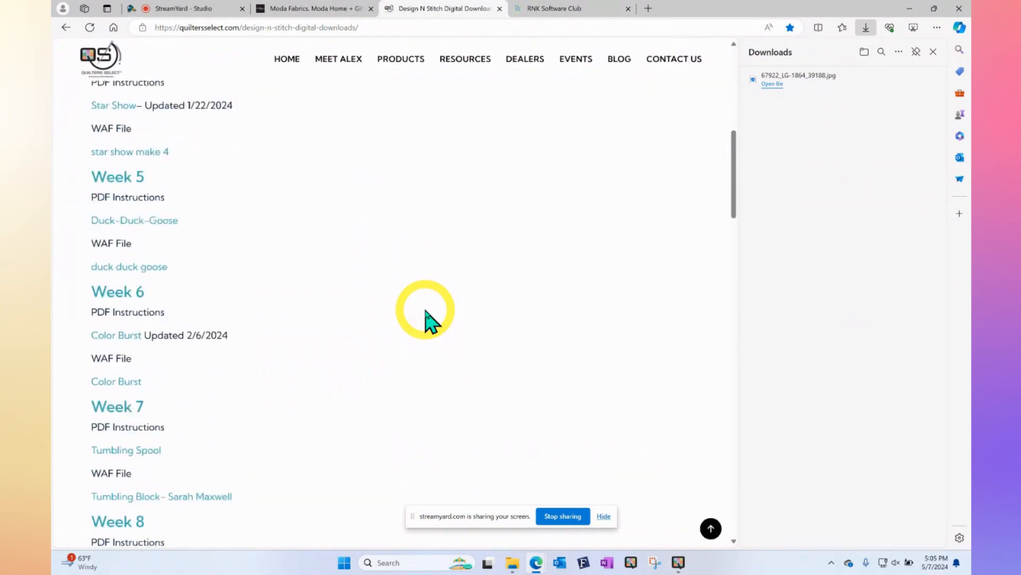
pyautogui.scroll(-15, 429, 319)
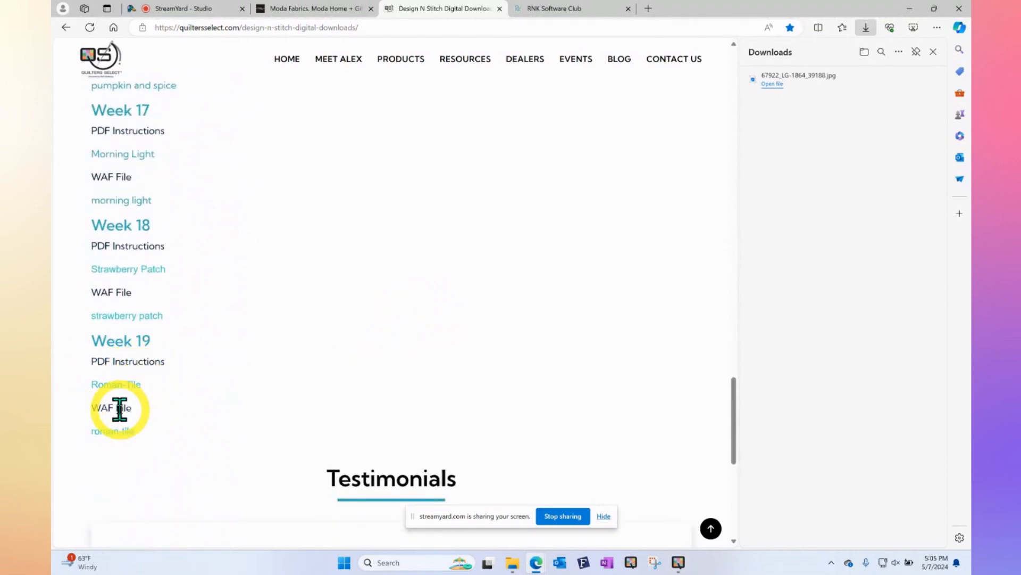
pyautogui.click(119, 436)
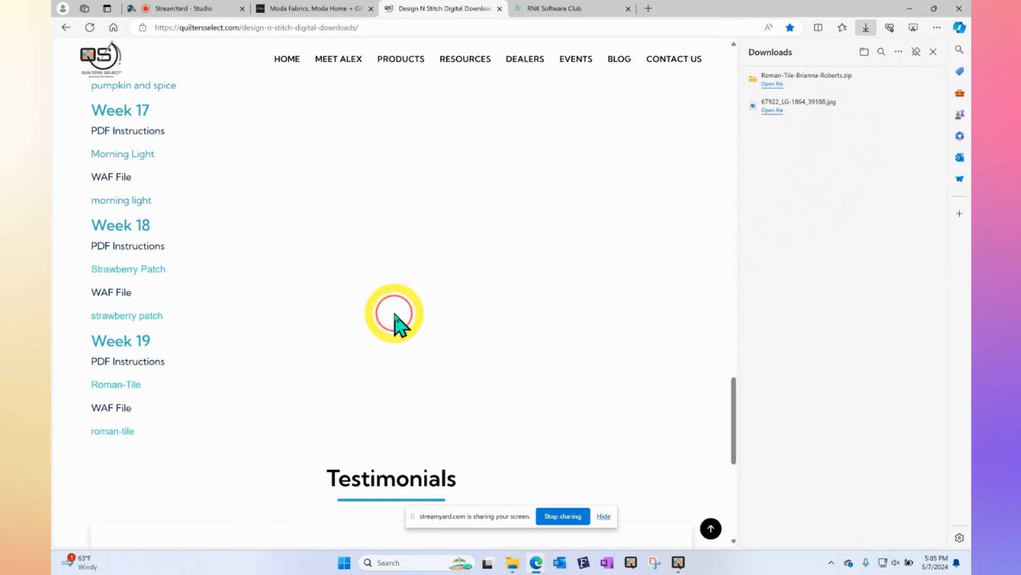
pyautogui.scroll(6, 399, 321)
pyautogui.scroll(3, 407, 327)
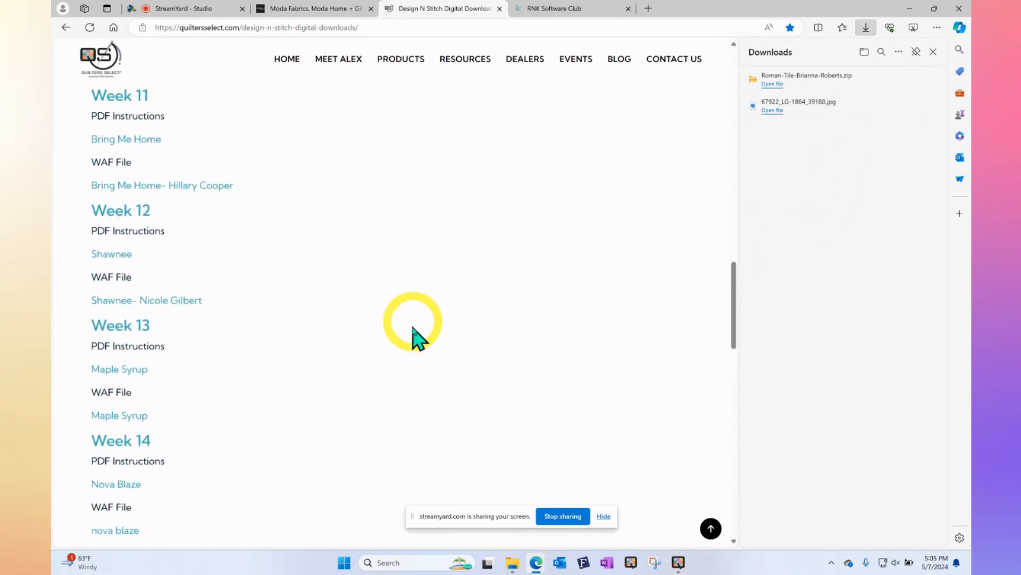
# Switch to Design-N-Quilt and fill the cream patch in the block's upper-right quarter with the first red of the color palette
pyautogui.click(679, 562)
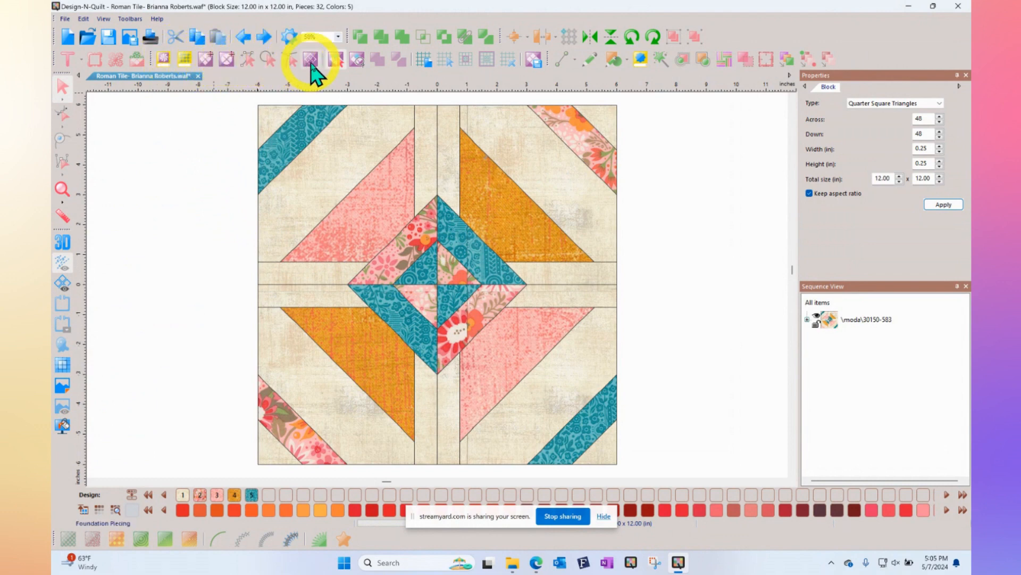
pyautogui.click(341, 61)
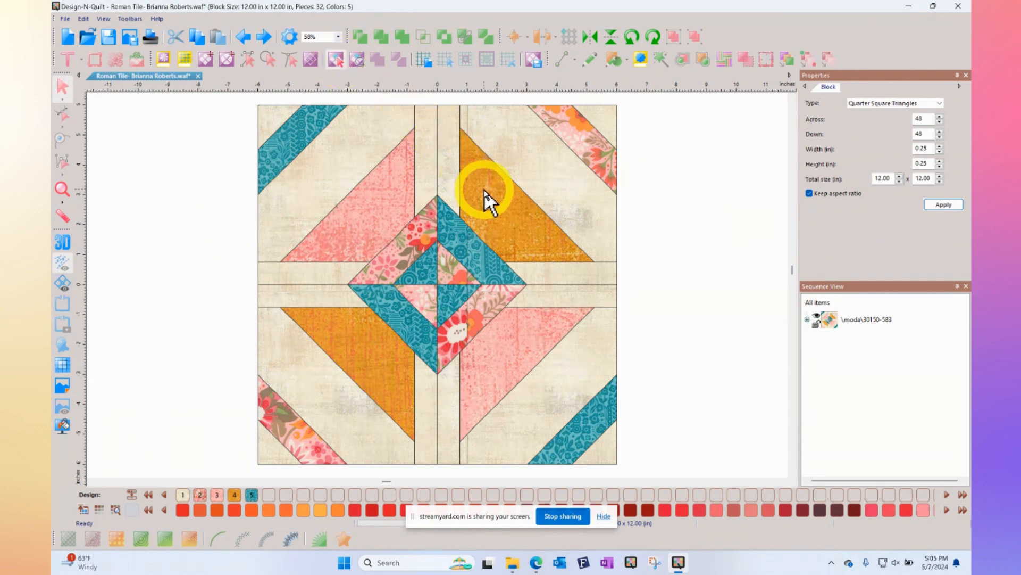
pyautogui.click(523, 134)
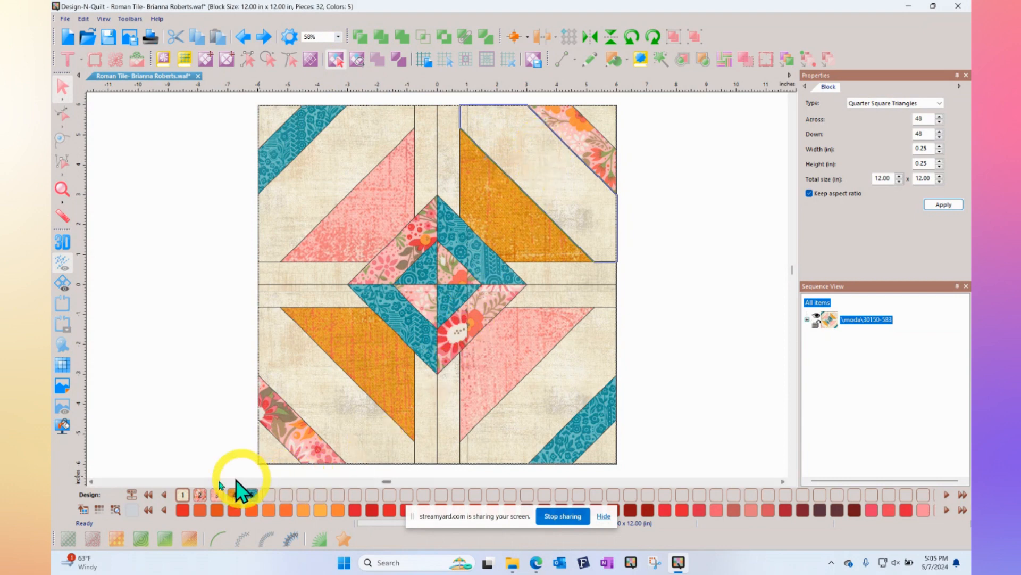
pyautogui.click(181, 510)
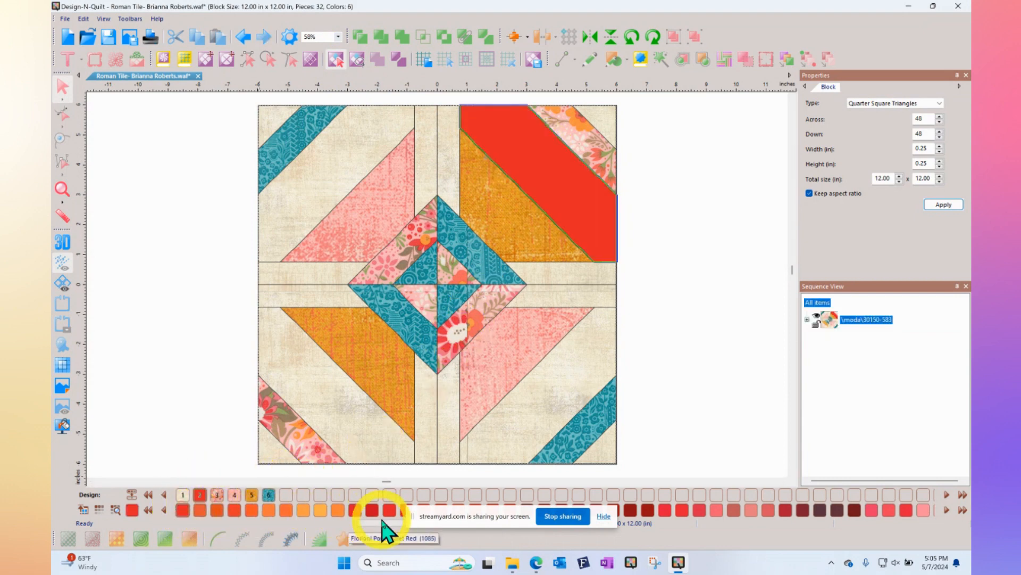
pyautogui.moveTo(433, 523); pyautogui.dragTo(830, 35)
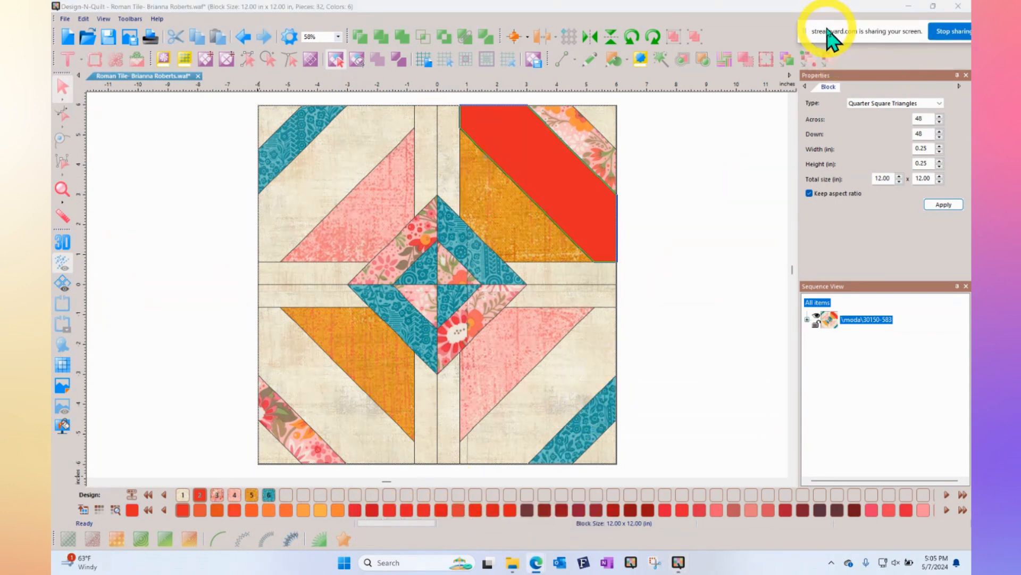
# Open the Popup Palette, look at its Palette, Fabrics and Custom options, and fill the selected patch with the Dots 001 fabric
pyautogui.click(84, 510)
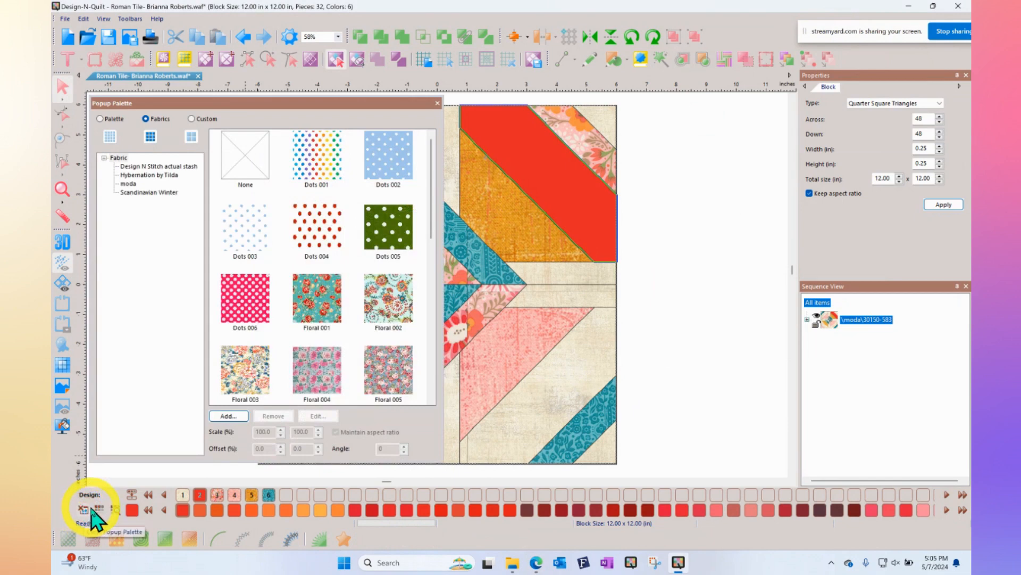
pyautogui.click(101, 118)
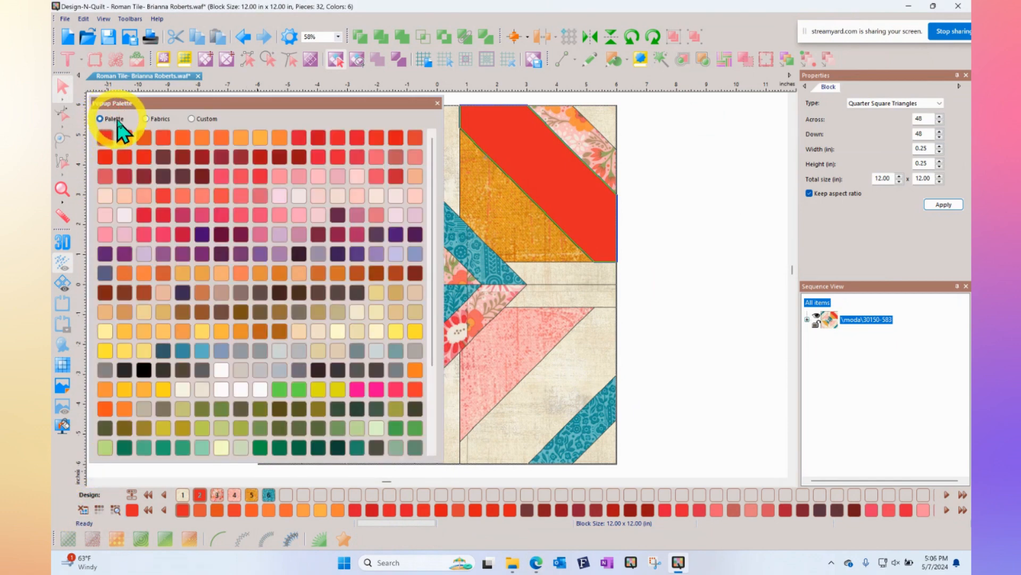
pyautogui.click(158, 128)
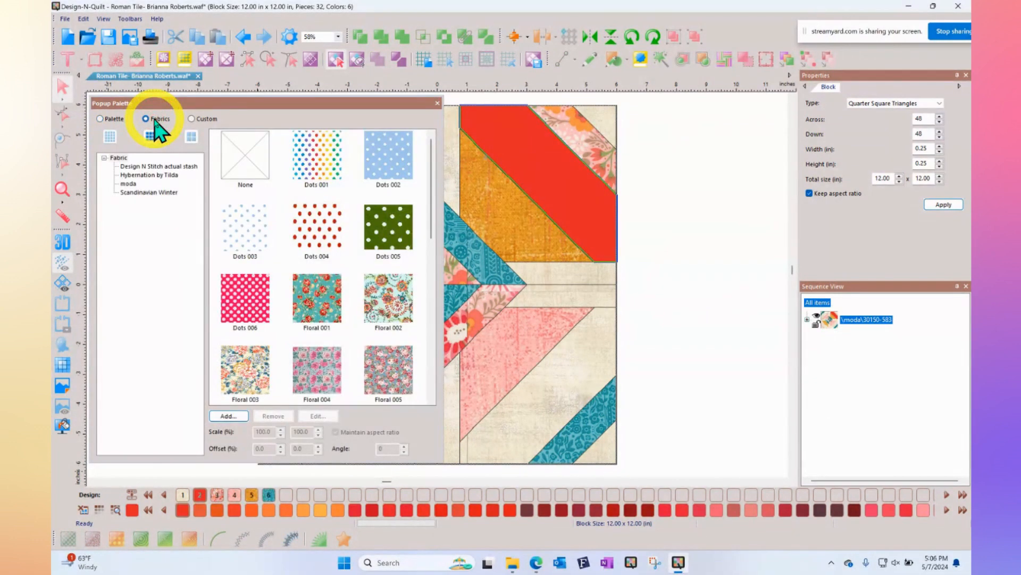
pyautogui.click(202, 123)
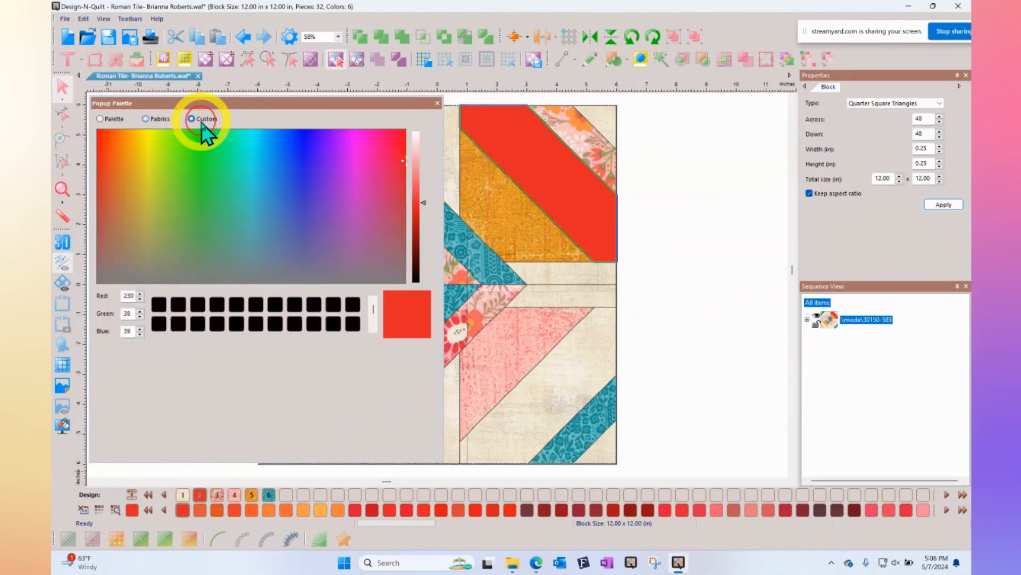
pyautogui.click(147, 119)
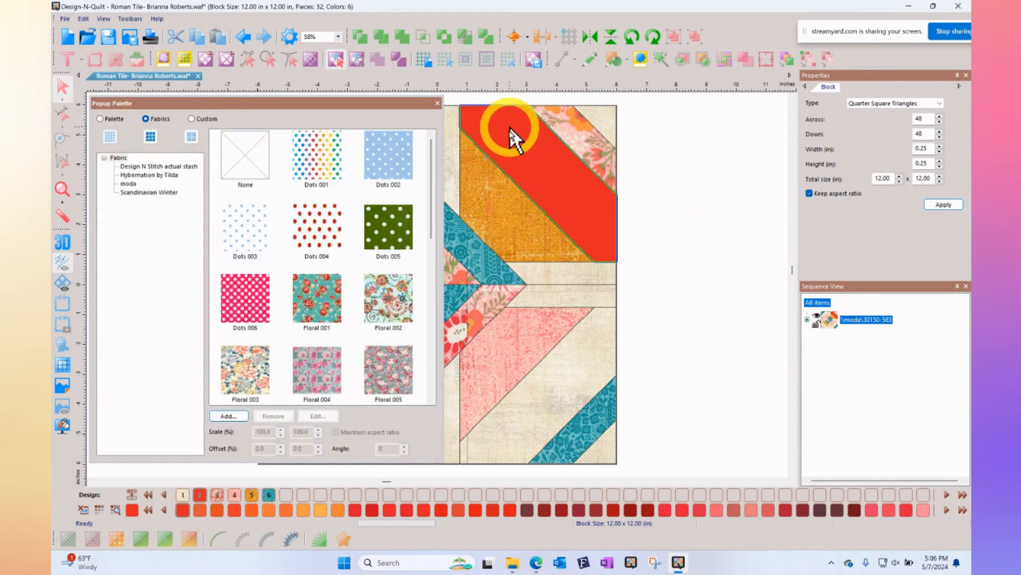
pyautogui.click(321, 157)
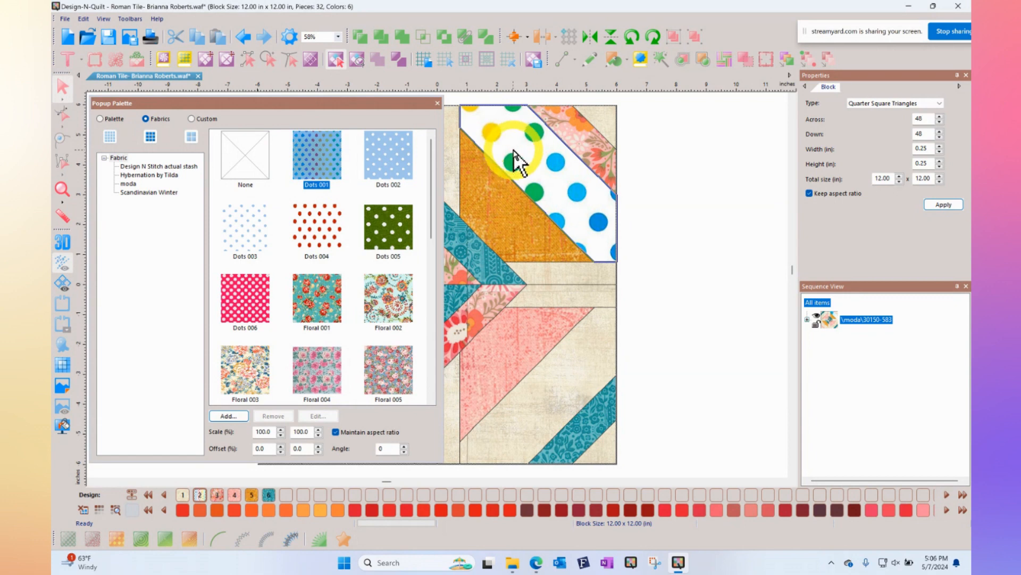
# Select all patches in the block with the same color as the upper-left cream patch and fill them with Dots 001
pyautogui.click(91, 481)
pyautogui.click(91, 482)
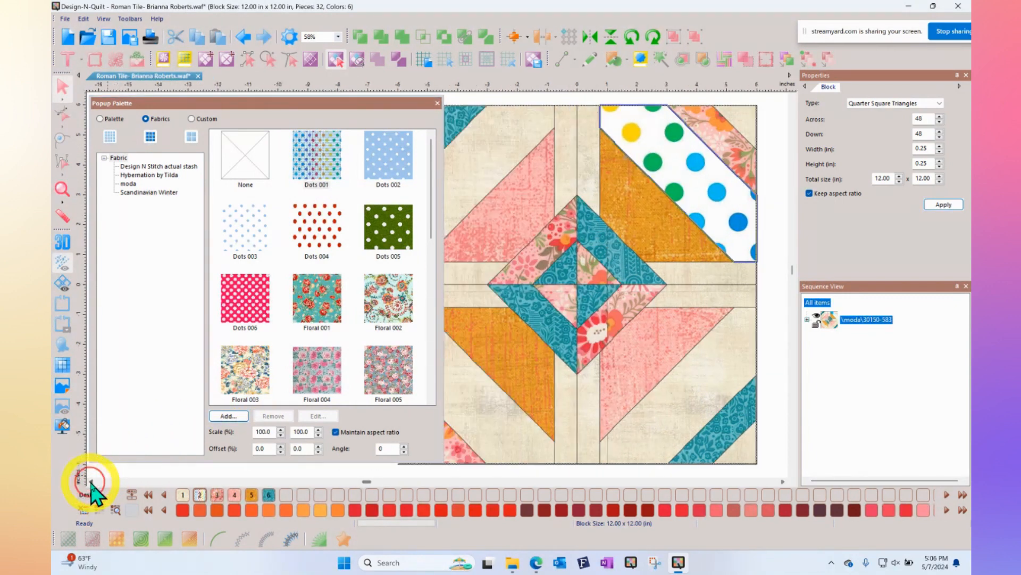
pyautogui.scroll(1, 502, 215)
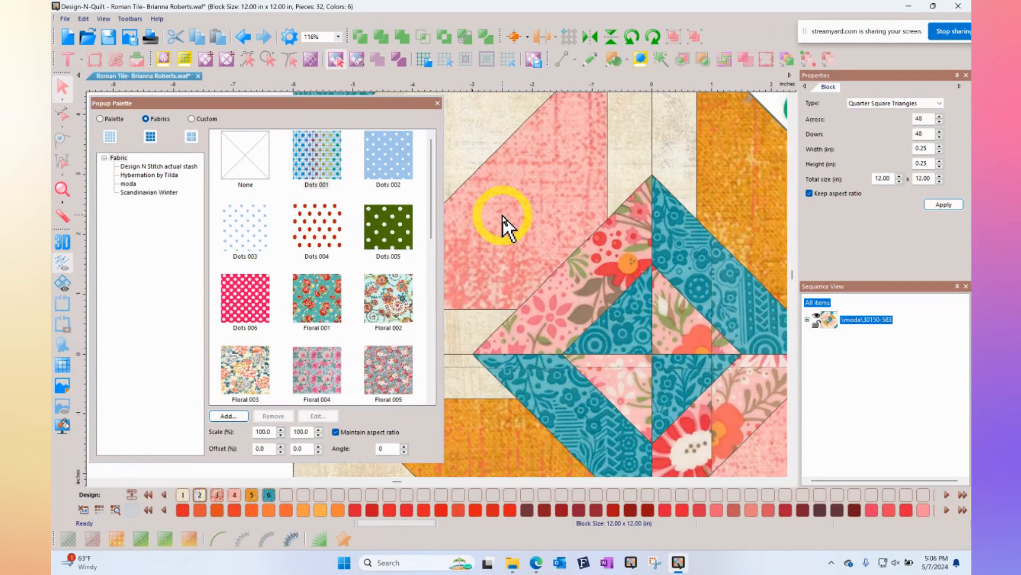
pyautogui.scroll(-1, 502, 215)
pyautogui.scroll(-1, 502, 216)
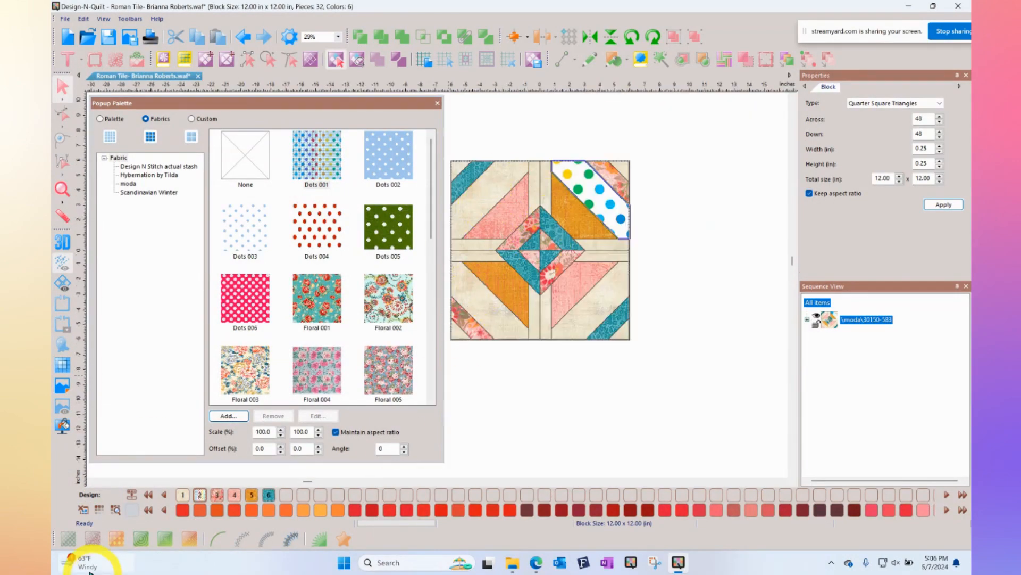
pyautogui.click(89, 481)
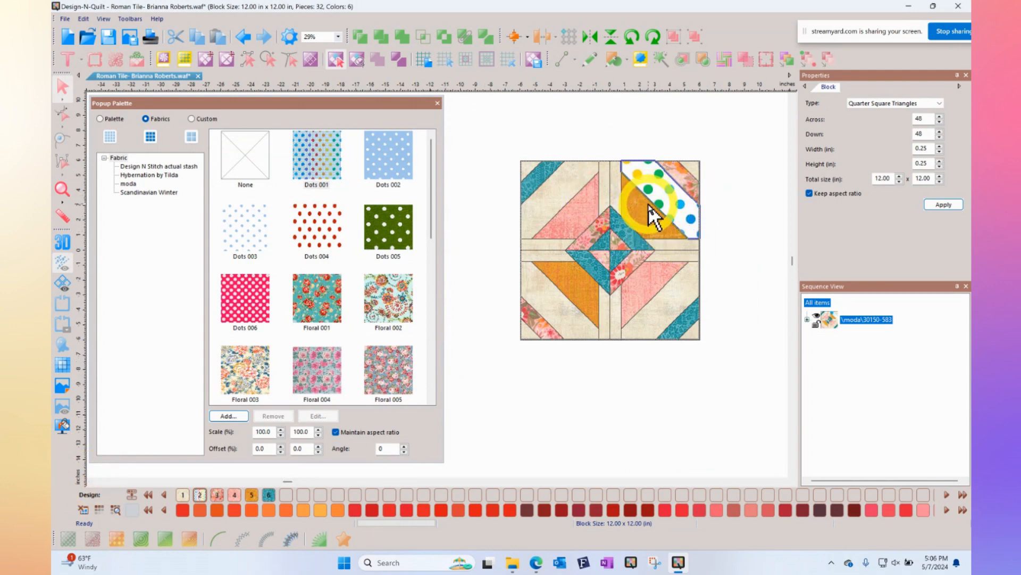
pyautogui.scroll(1, 649, 210)
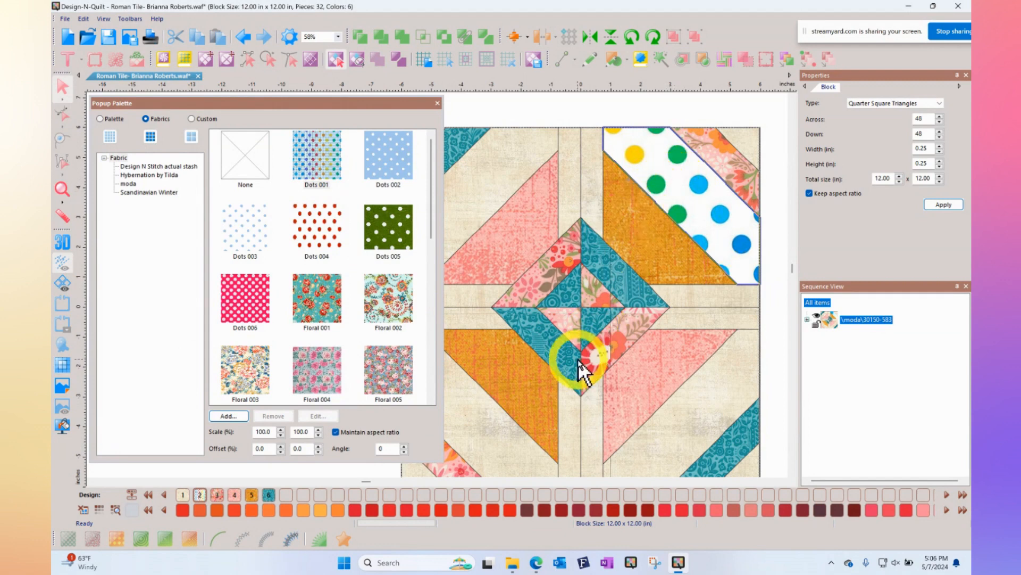
pyautogui.click(502, 148)
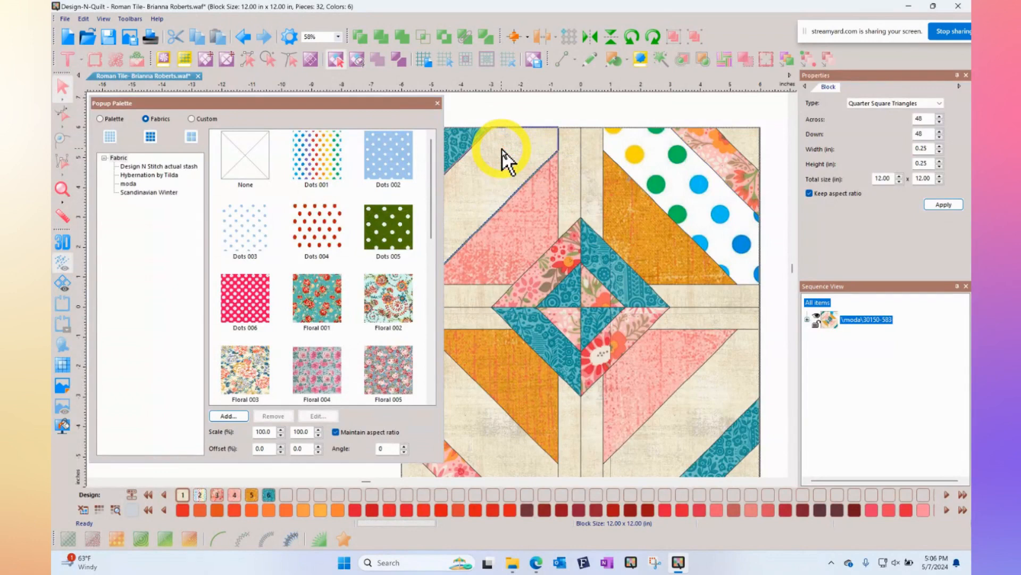
pyautogui.rightClick(502, 148)
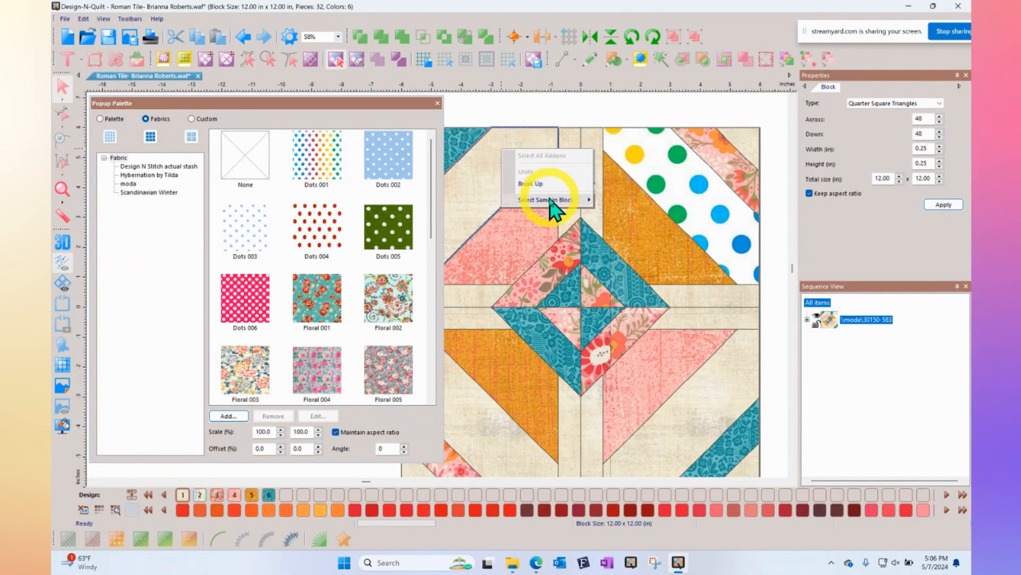
pyautogui.moveTo(551, 199)
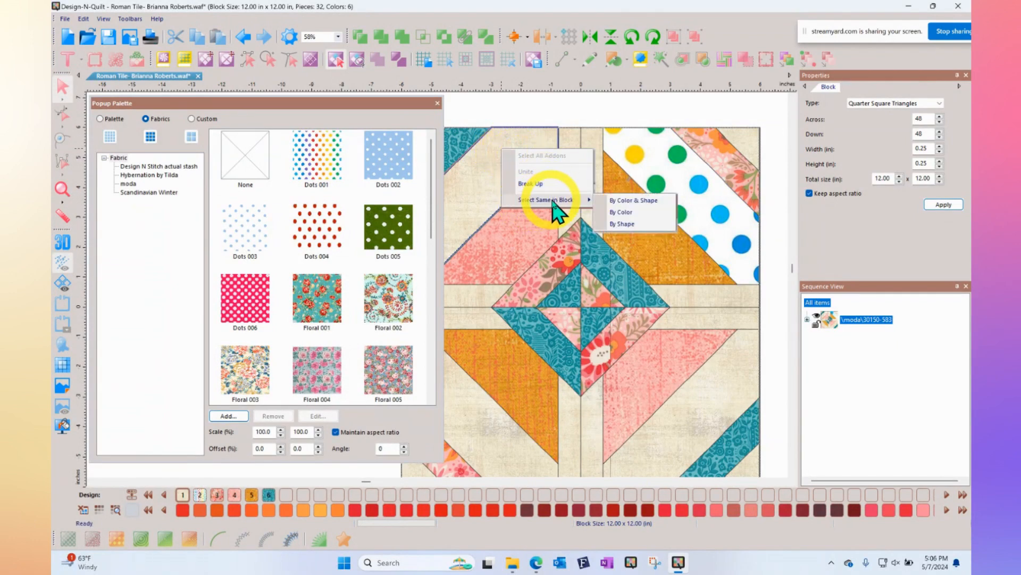
pyautogui.click(635, 212)
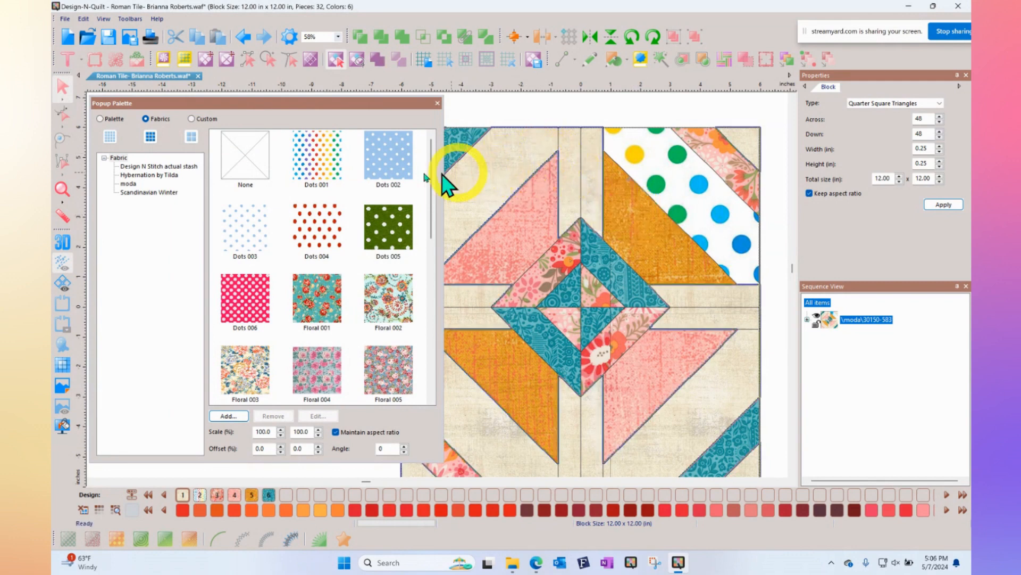
pyautogui.click(309, 166)
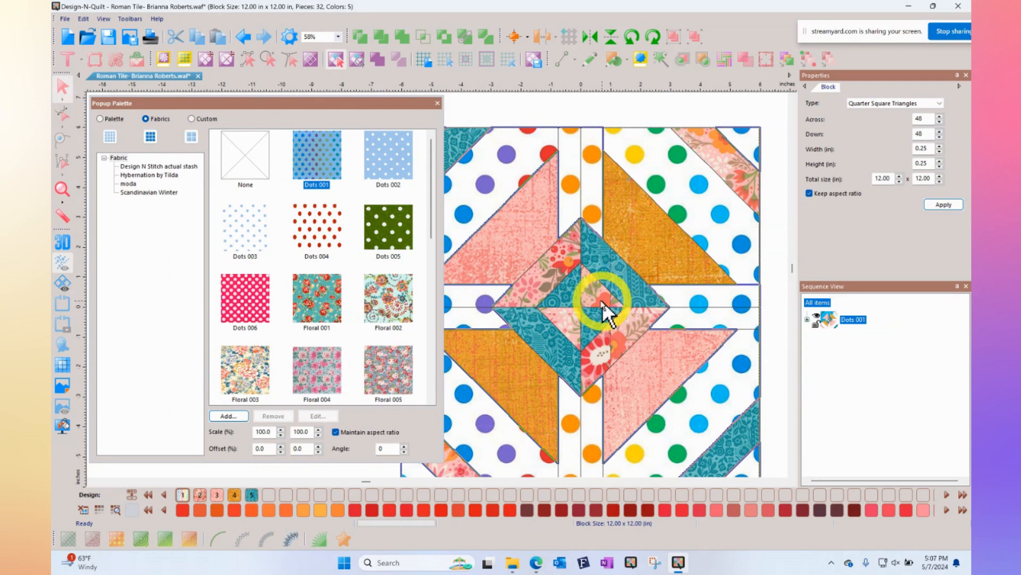
# Select all Dots 001 patches in the block by color and change their fabric to Dots 003
pyautogui.click(497, 148)
pyautogui.rightClick(497, 148)
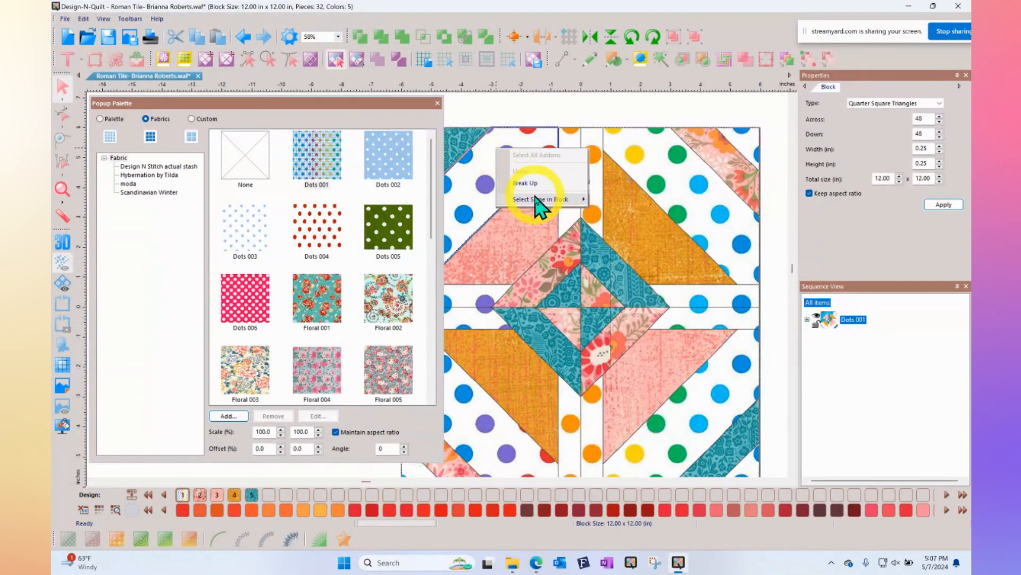
pyautogui.click(620, 212)
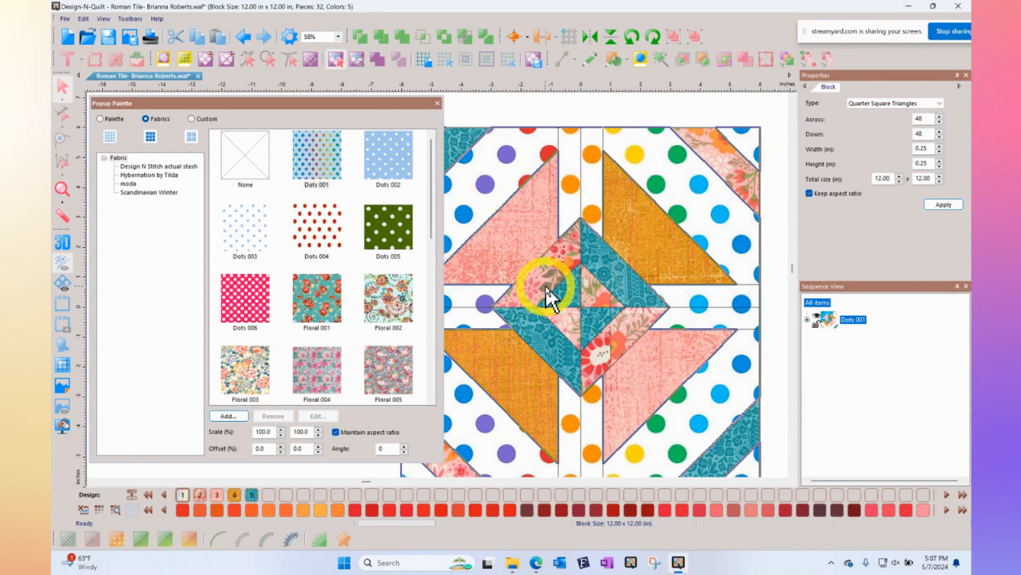
pyautogui.click(241, 221)
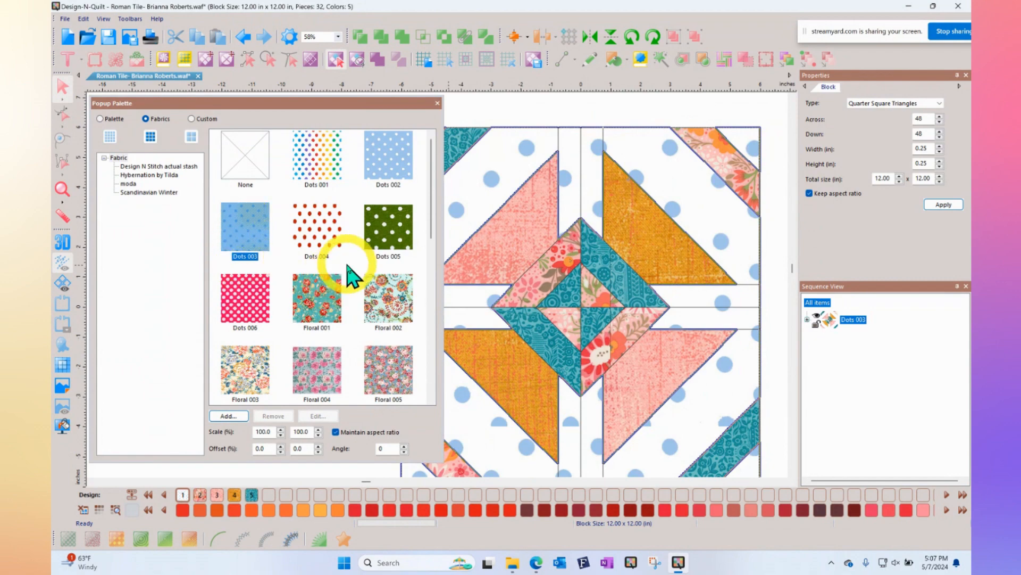
# Look through the built-in fabric swatches from the dots to the tie dyes and clear the patch selection
pyautogui.scroll(-4, 347, 270)
pyautogui.scroll(-6, 346, 270)
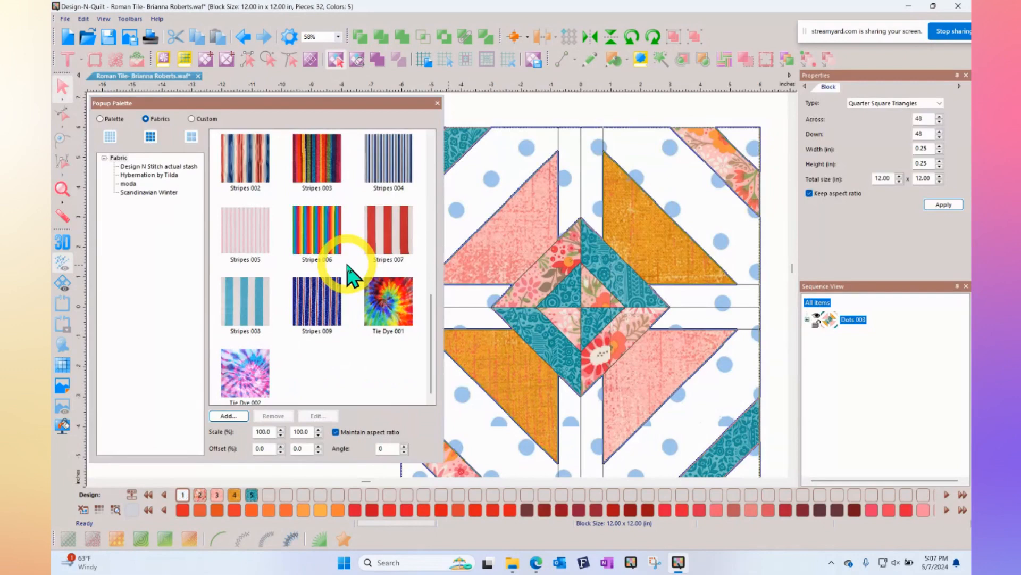
pyautogui.scroll(10, 348, 267)
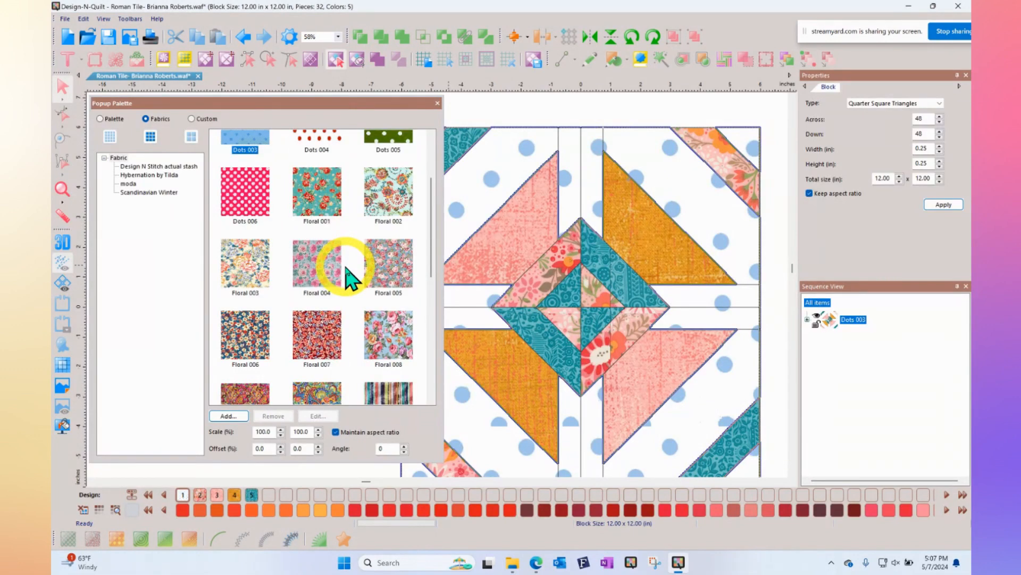
pyautogui.scroll(2, 349, 277)
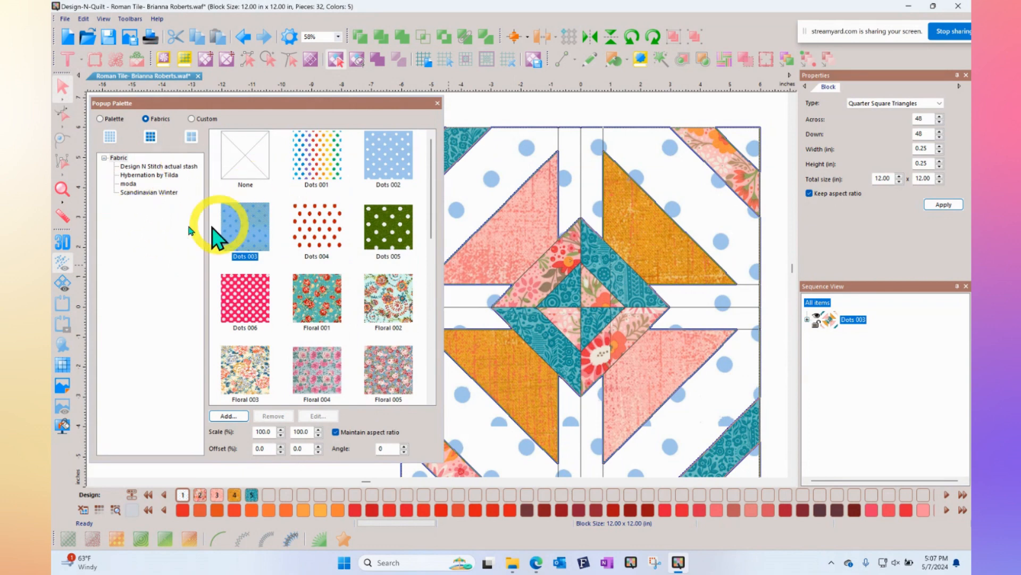
pyautogui.click(149, 230)
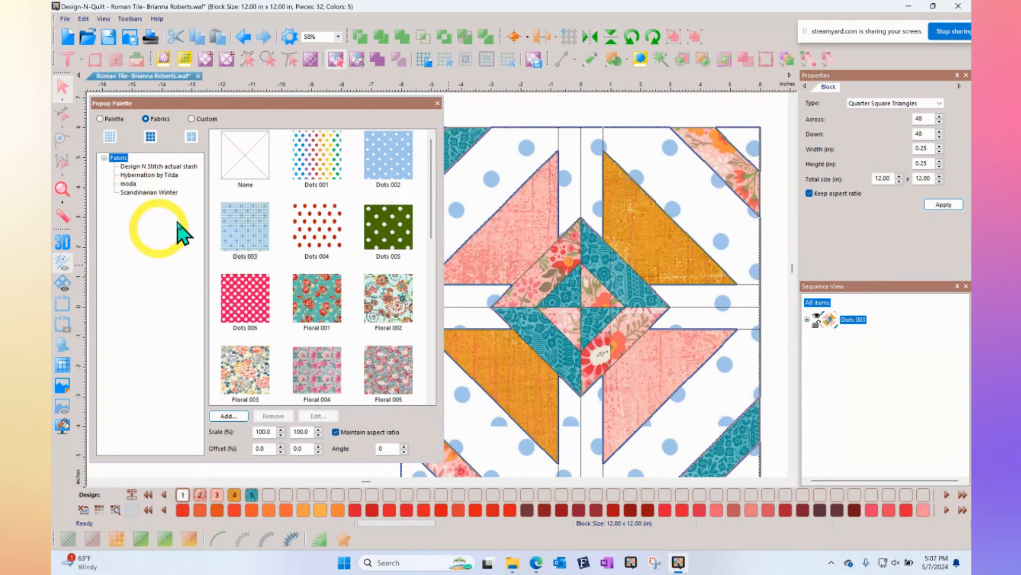
pyautogui.click(532, 116)
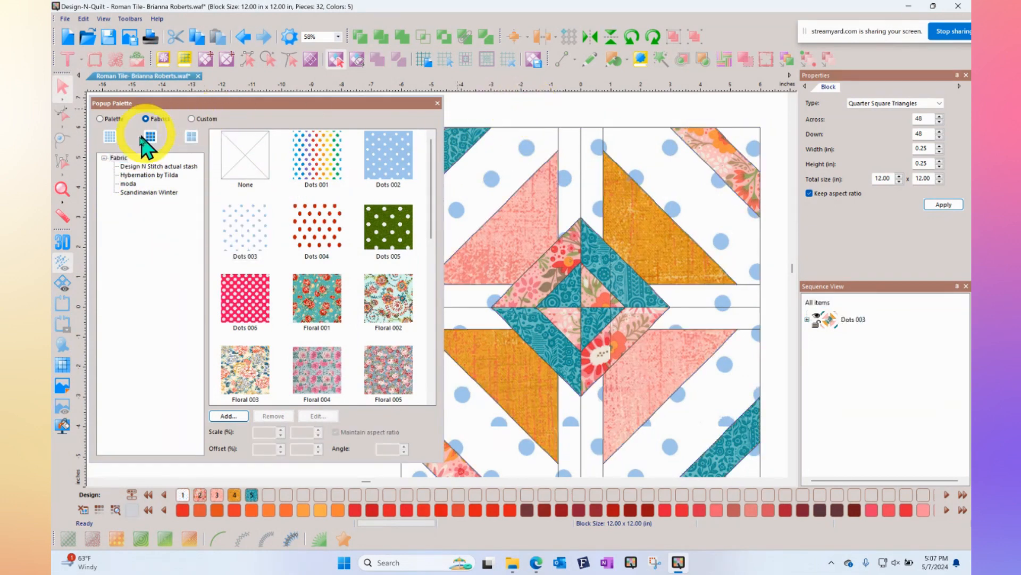
# Create a new folder named summer under the Fabric library and open it
pyautogui.click(119, 158)
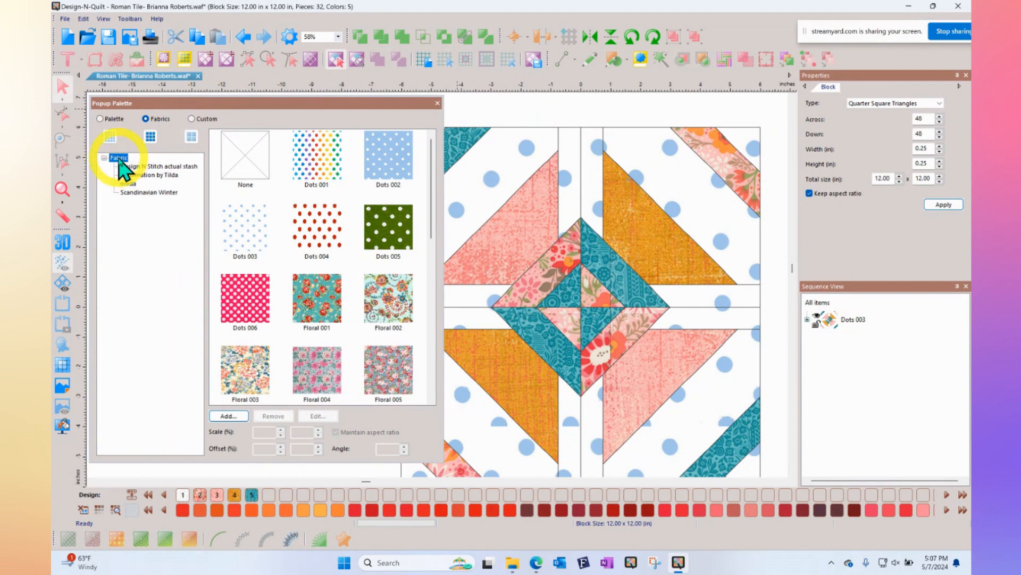
pyautogui.rightClick(119, 161)
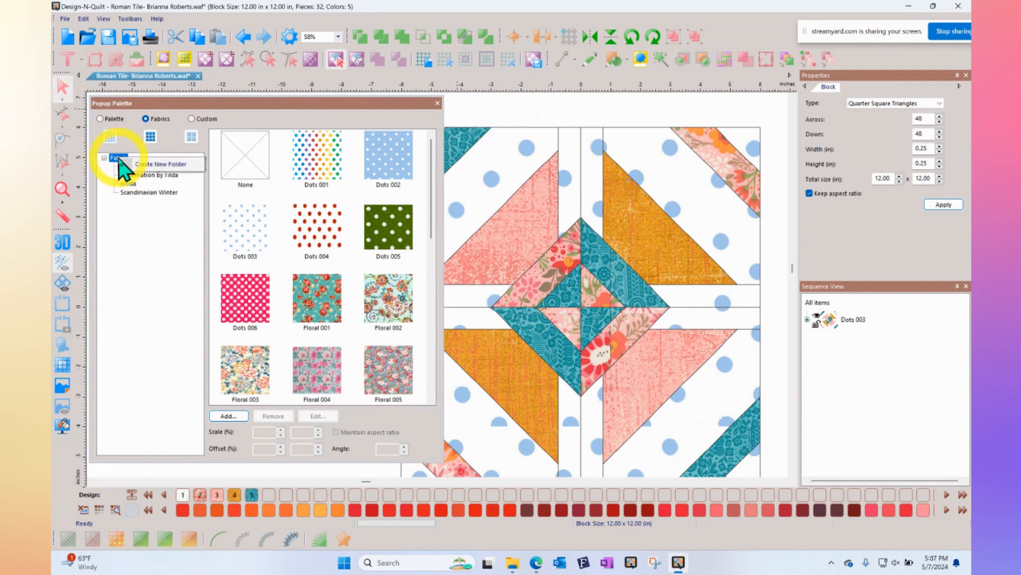
pyautogui.click(169, 164)
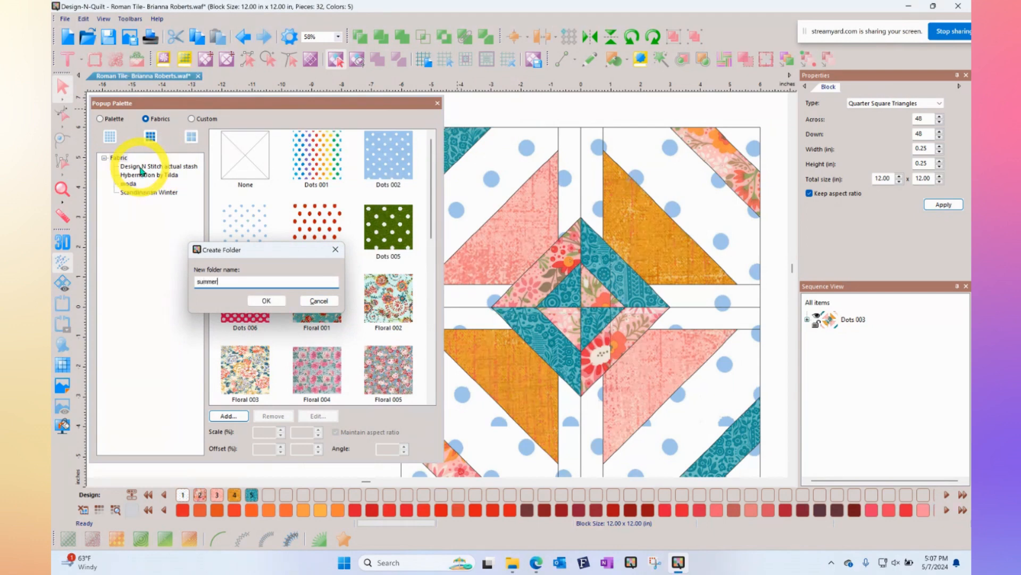
pyautogui.press('Return')
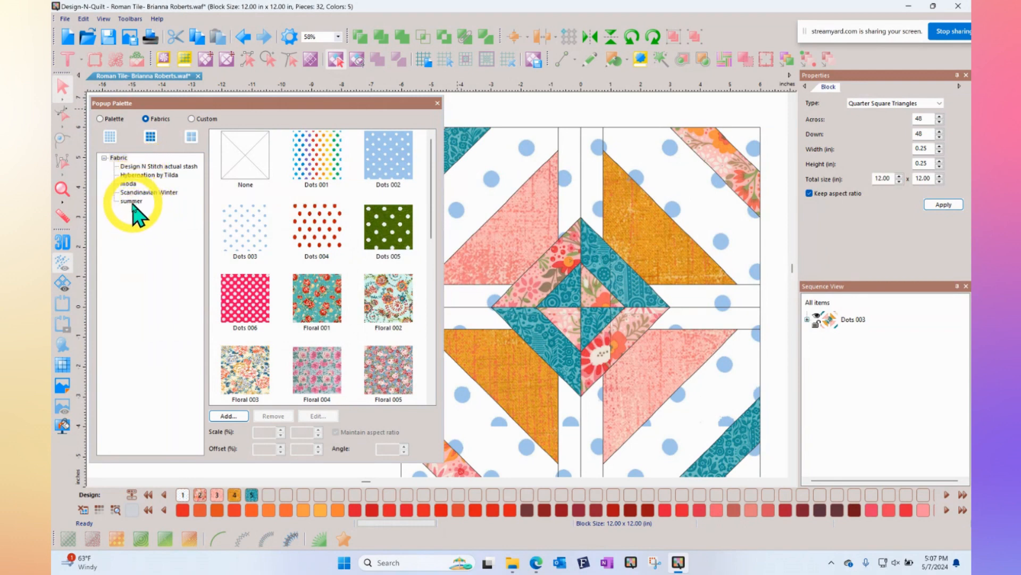
pyautogui.click(131, 201)
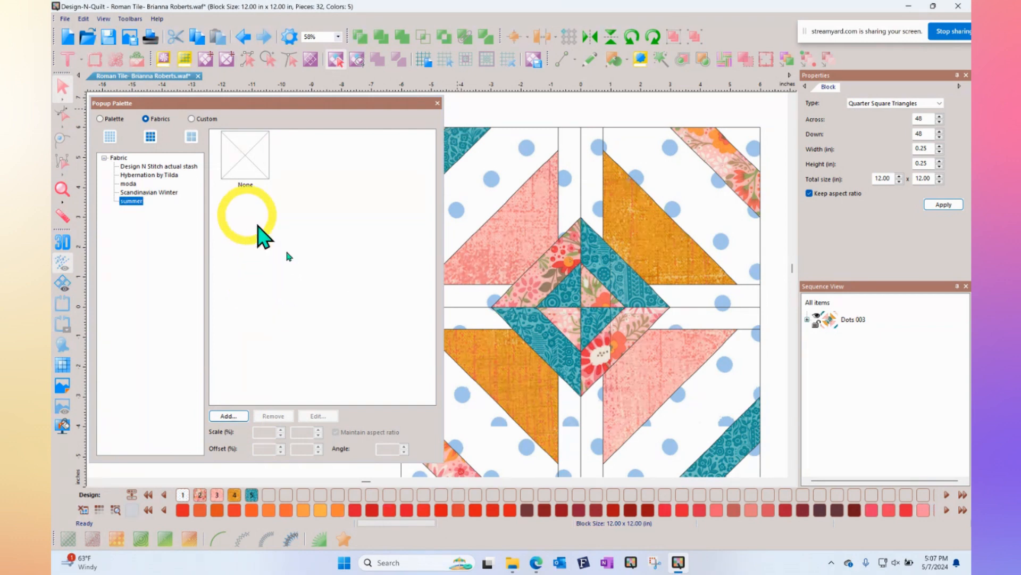
# Switch to the Moda Fabrics website in Edge, open its Fabric Downloads page and download the JPG images of the Sunday Brunch collection
pyautogui.moveTo(538, 567)
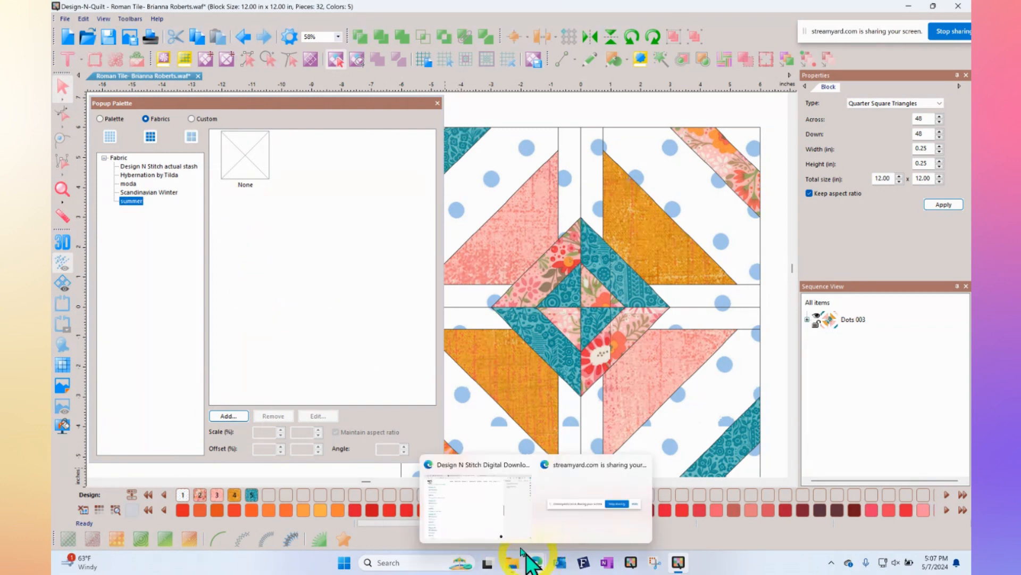
pyautogui.click(490, 529)
pyautogui.click(307, 12)
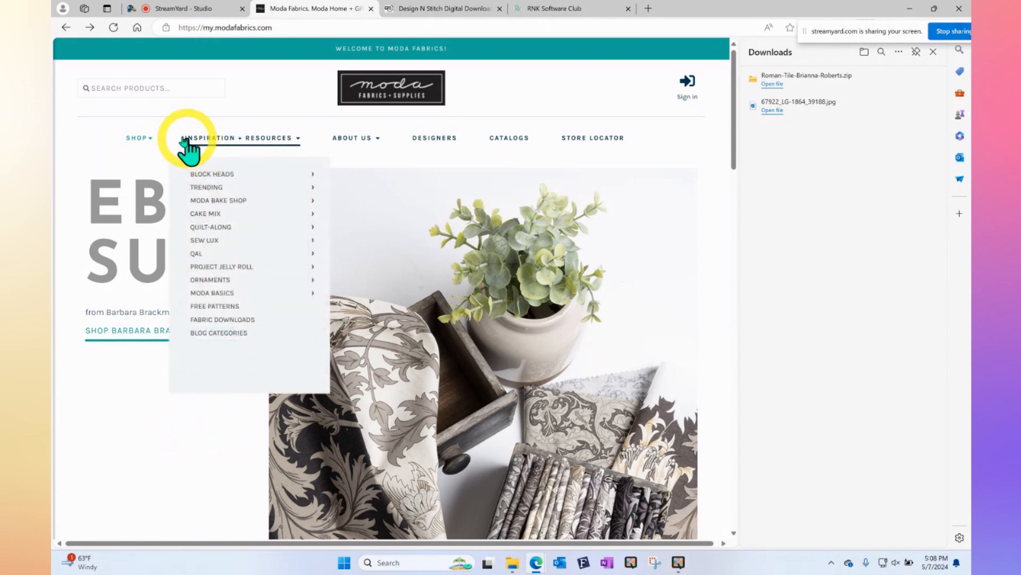
pyautogui.moveTo(252, 142)
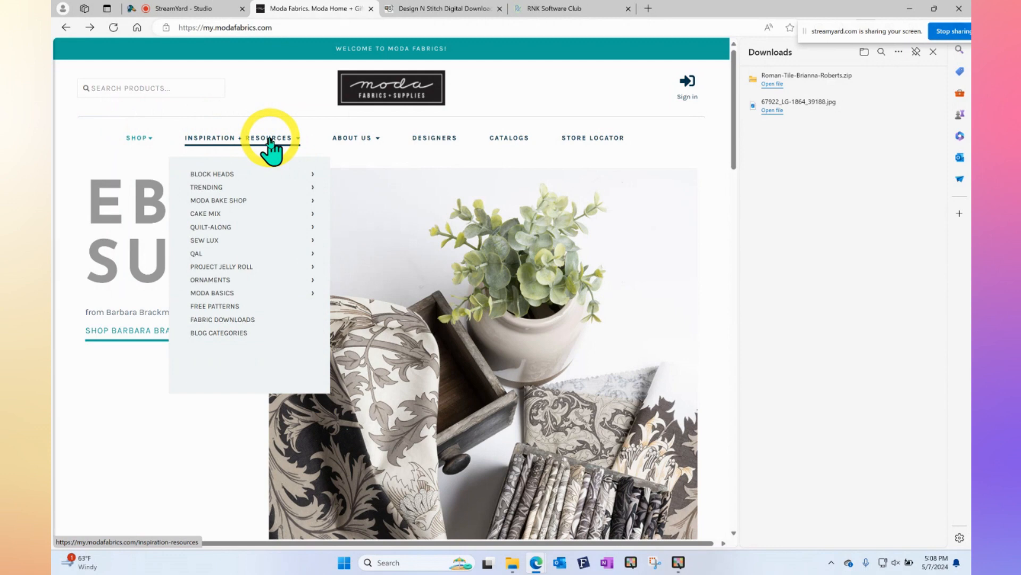
pyautogui.click(239, 322)
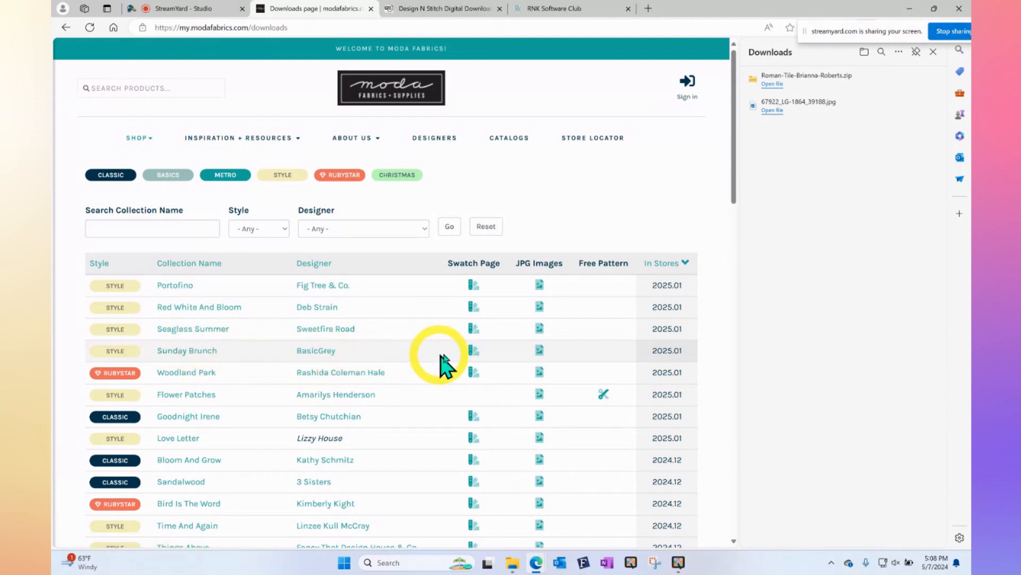
pyautogui.click(540, 351)
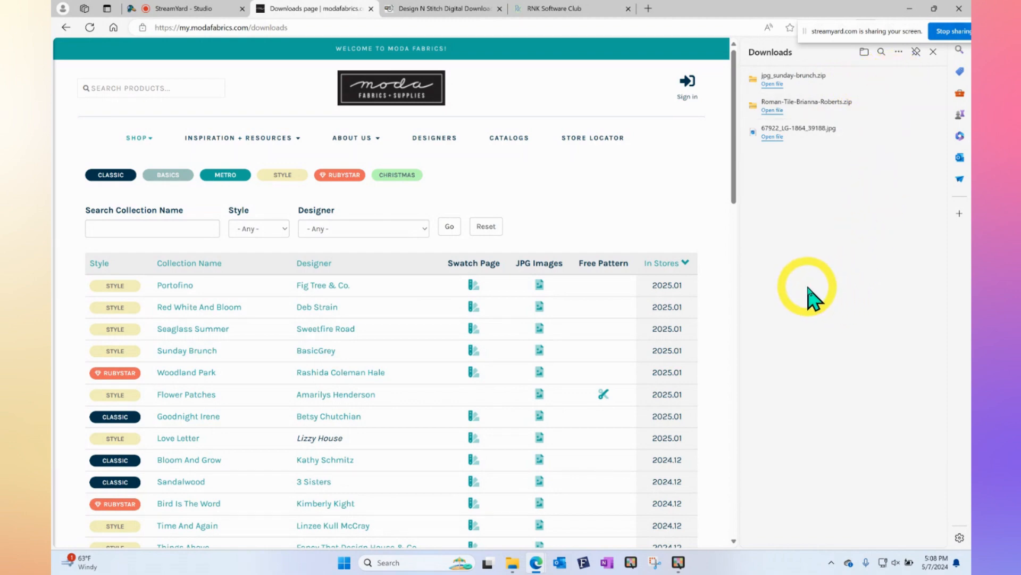
# Open the Sunday Brunch collection and show the Sunday Brunch Mimosa 30750 16 fabric picture at enlarged size
pyautogui.click(186, 351)
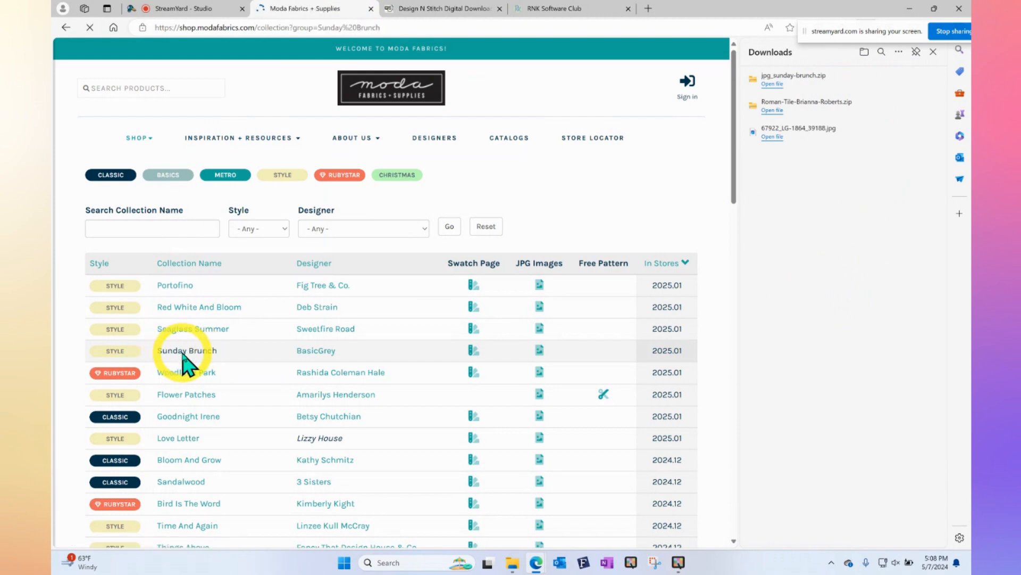
pyautogui.scroll(-3, 271, 266)
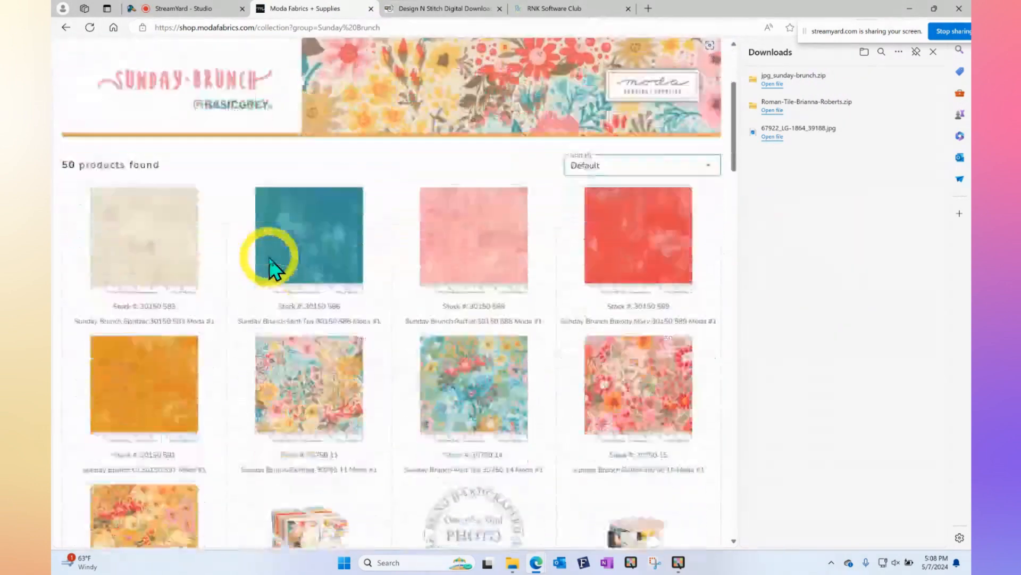
pyautogui.scroll(-1, 271, 259)
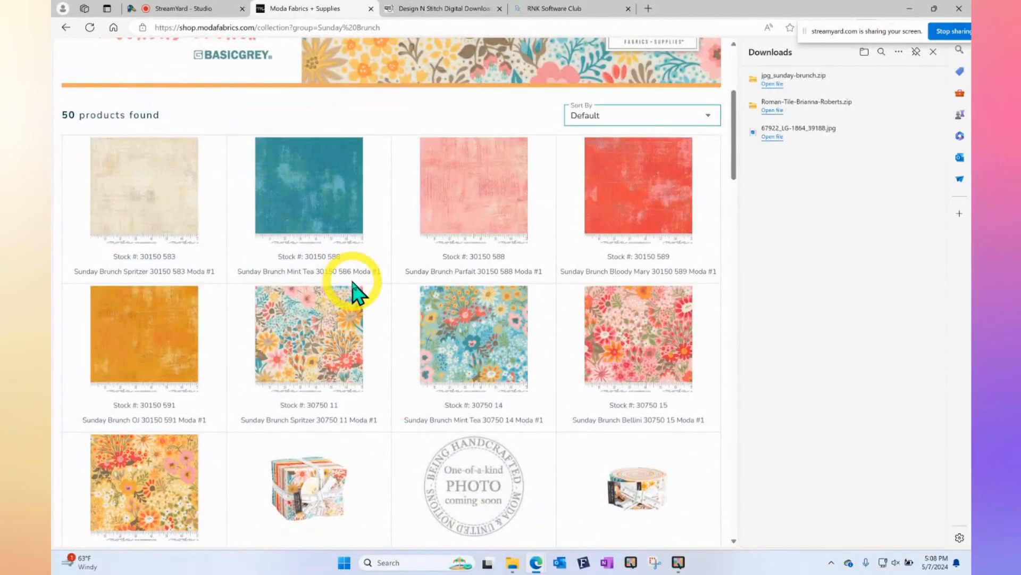
pyautogui.click(149, 475)
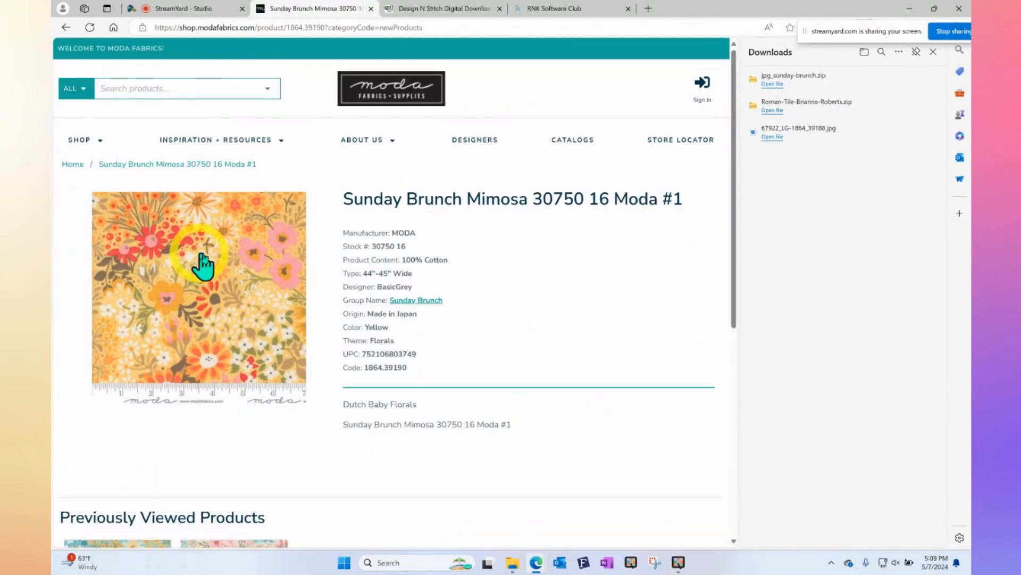
pyautogui.moveTo(202, 298)
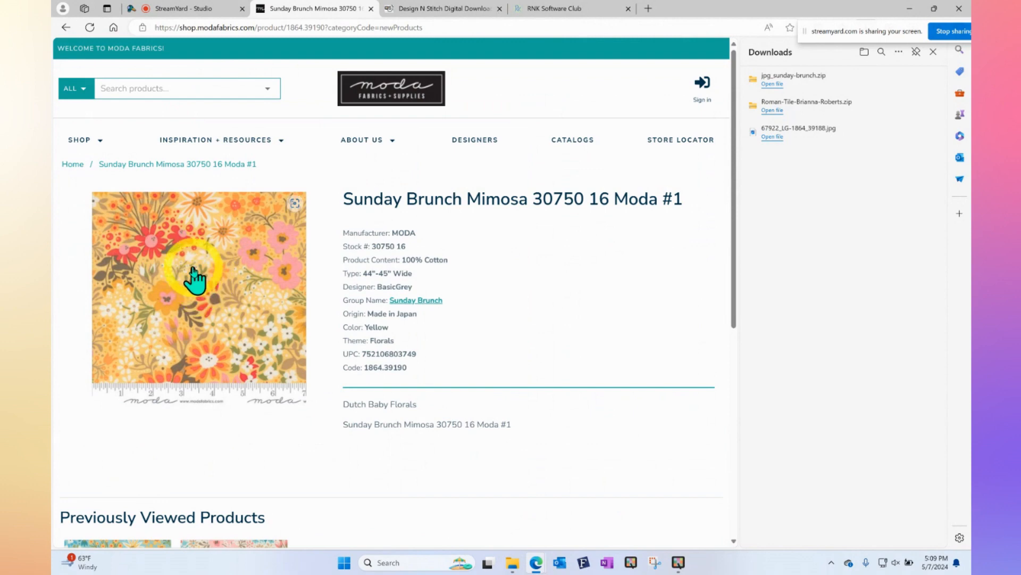
pyautogui.click(194, 276)
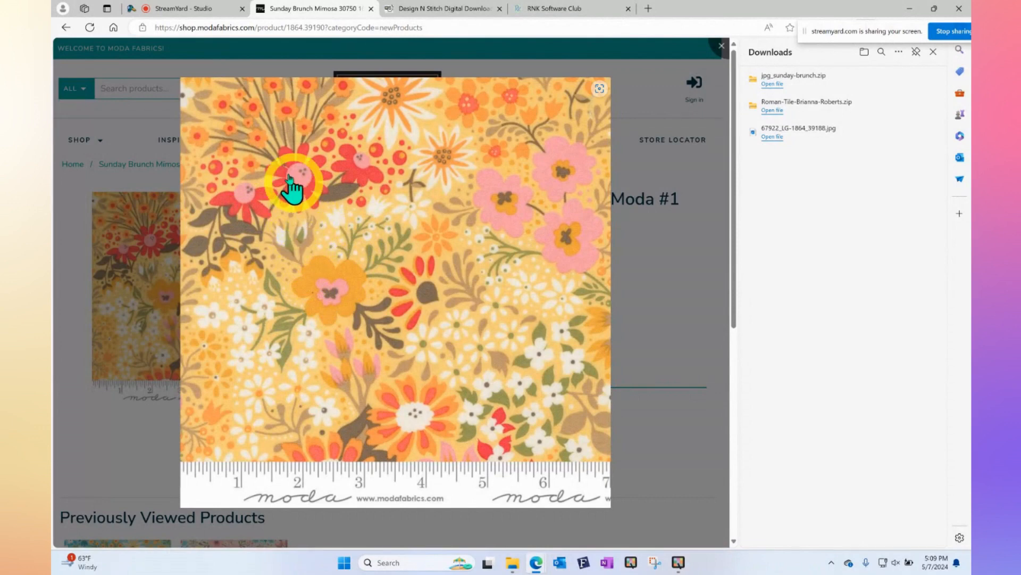
# Save the enlarged Mimosa fabric picture in the Downloads folder as the JPEG image 67924_LG-1864_39190.jpg
pyautogui.rightClick(333, 191)
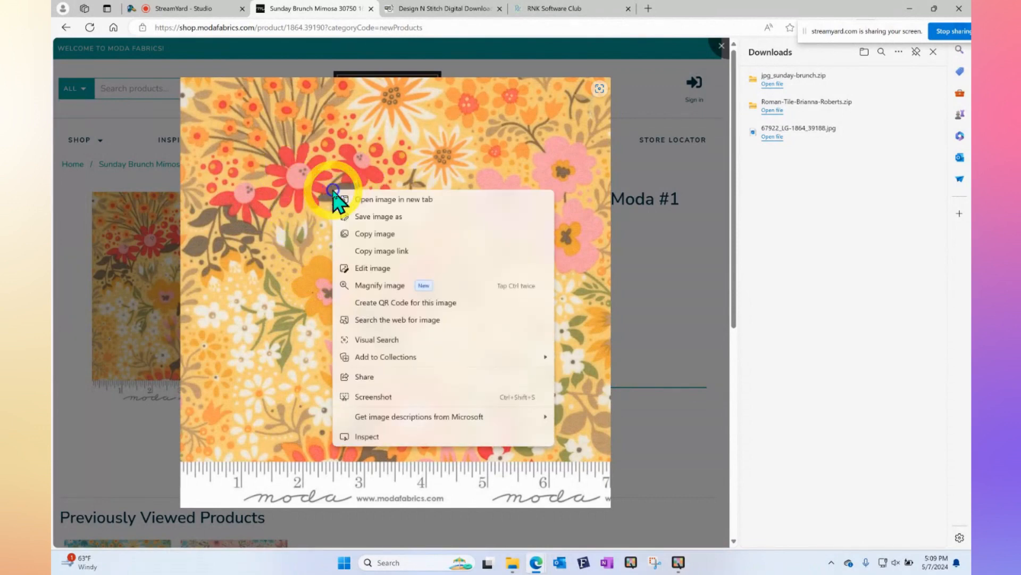
pyautogui.click(402, 218)
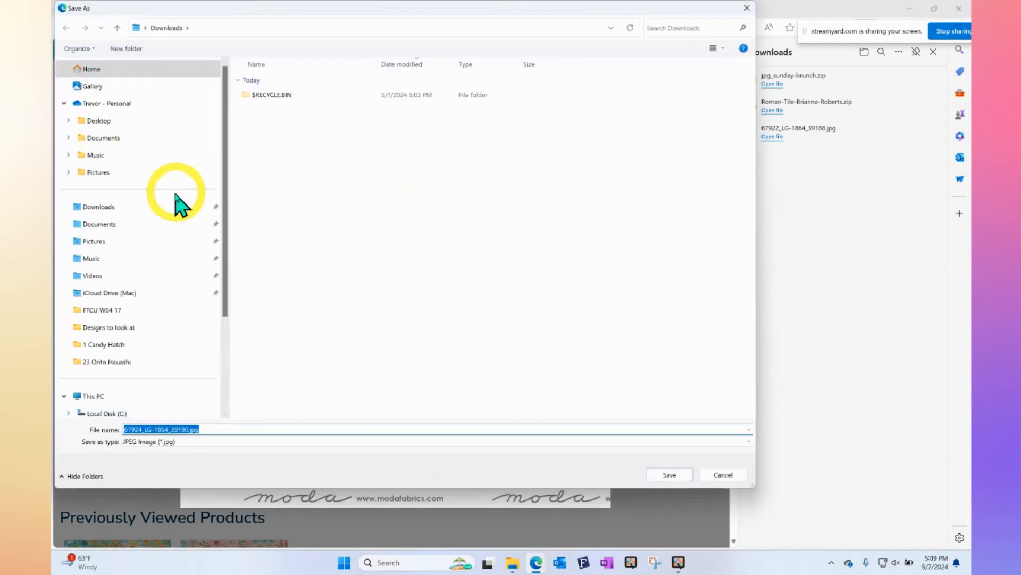
pyautogui.click(109, 209)
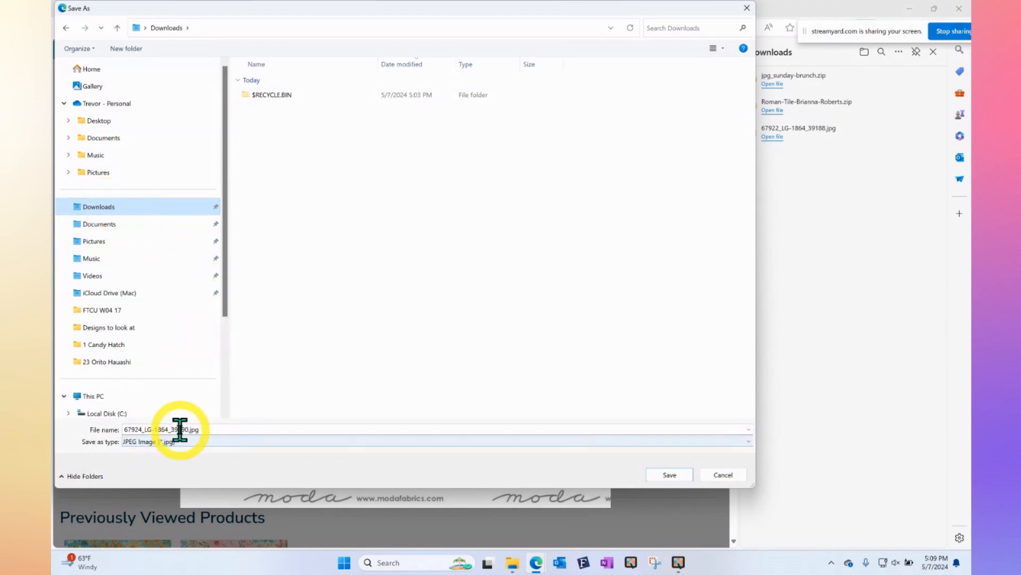
pyautogui.click(672, 476)
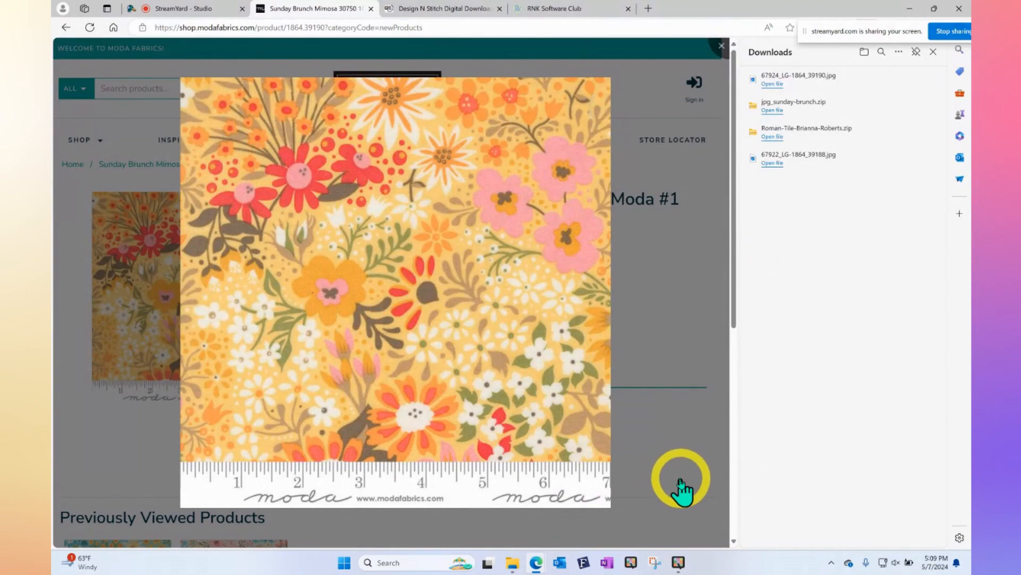
# Switch back to Design-N-Quilt and import 67924_LG-1864_39190.jpg from the Downloads folder into the summer fabric folder
pyautogui.click(679, 563)
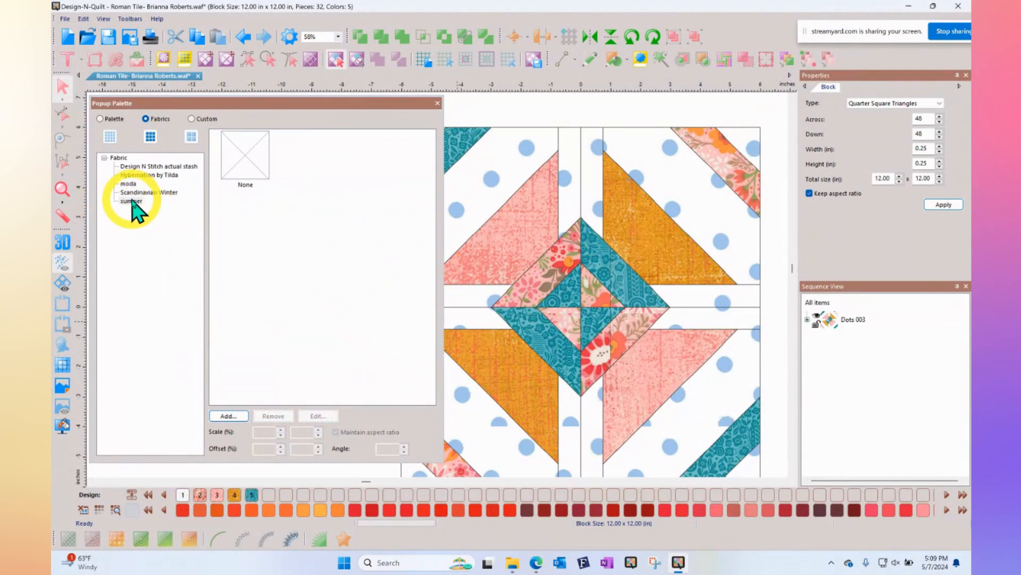
pyautogui.click(234, 417)
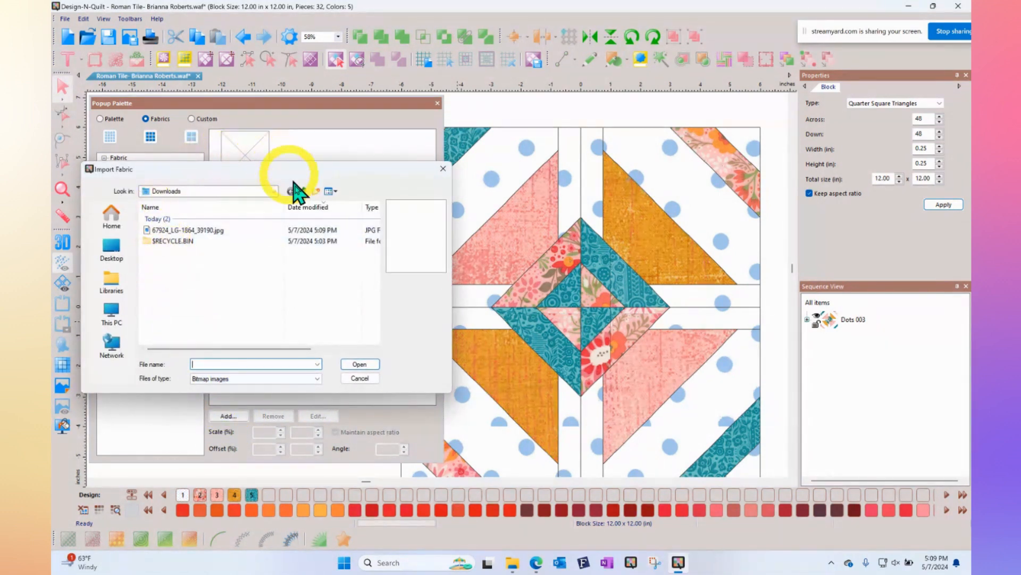
pyautogui.click(123, 260)
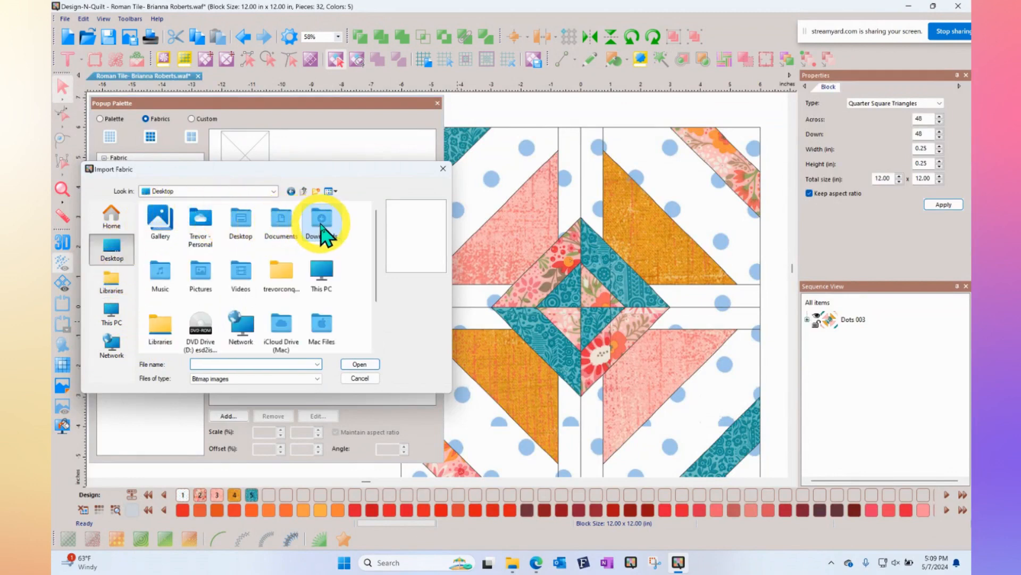
pyautogui.doubleClick(324, 232)
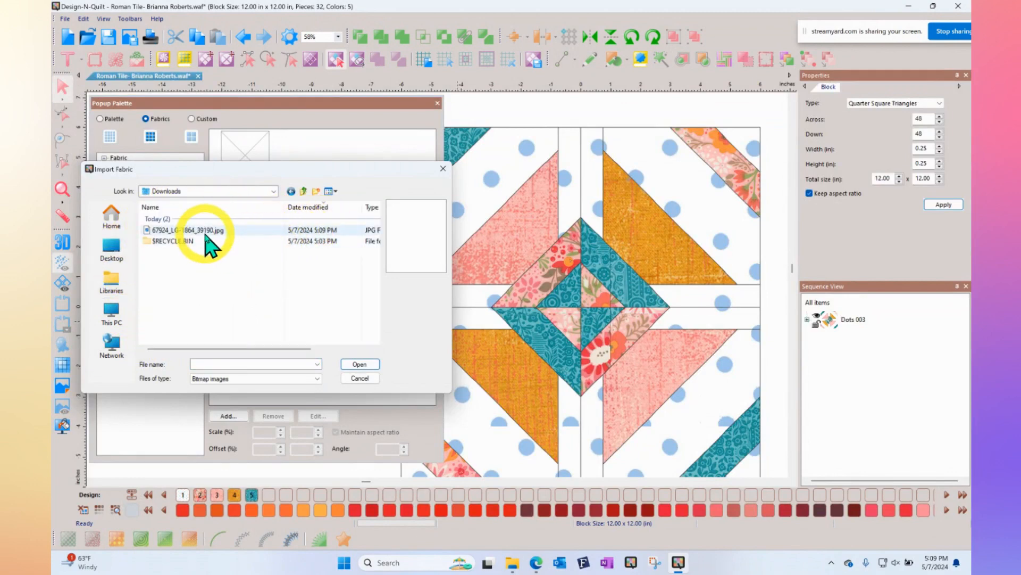
pyautogui.click(207, 230)
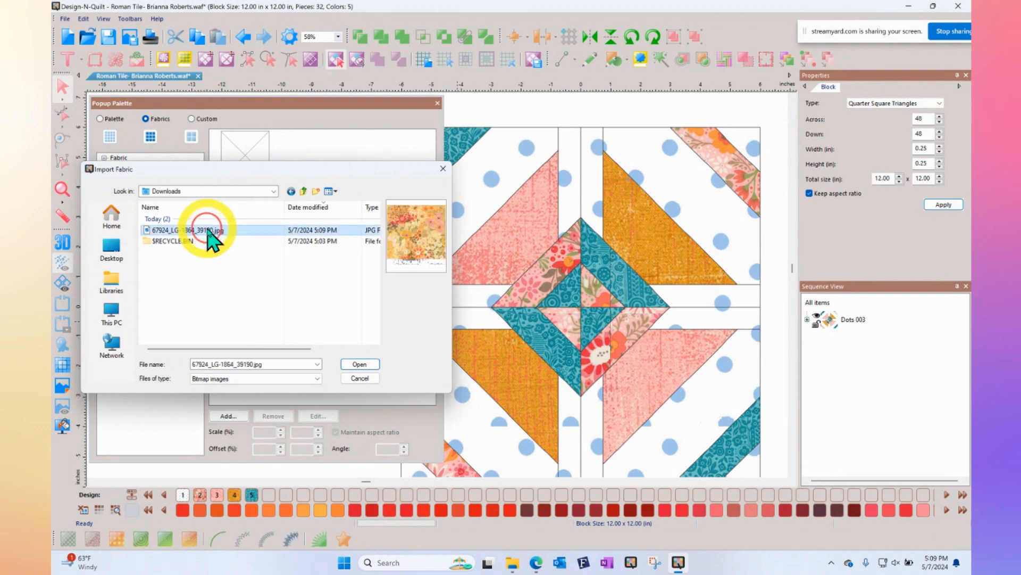
pyautogui.click(360, 364)
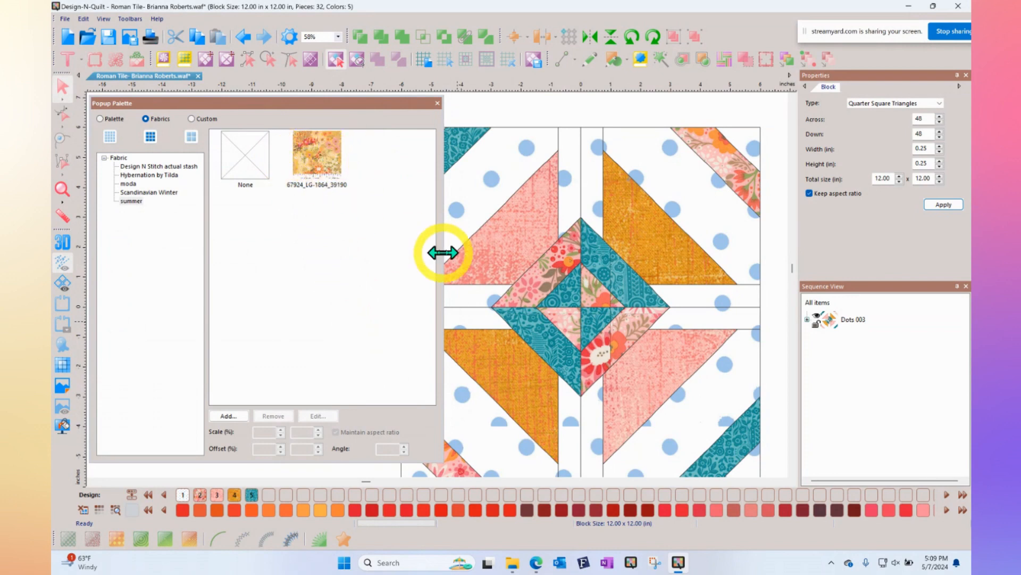
# Open the imported 67924_LG-1864_39190 fabric for editing and resize it to a requested length of 7 inches
pyautogui.click(315, 160)
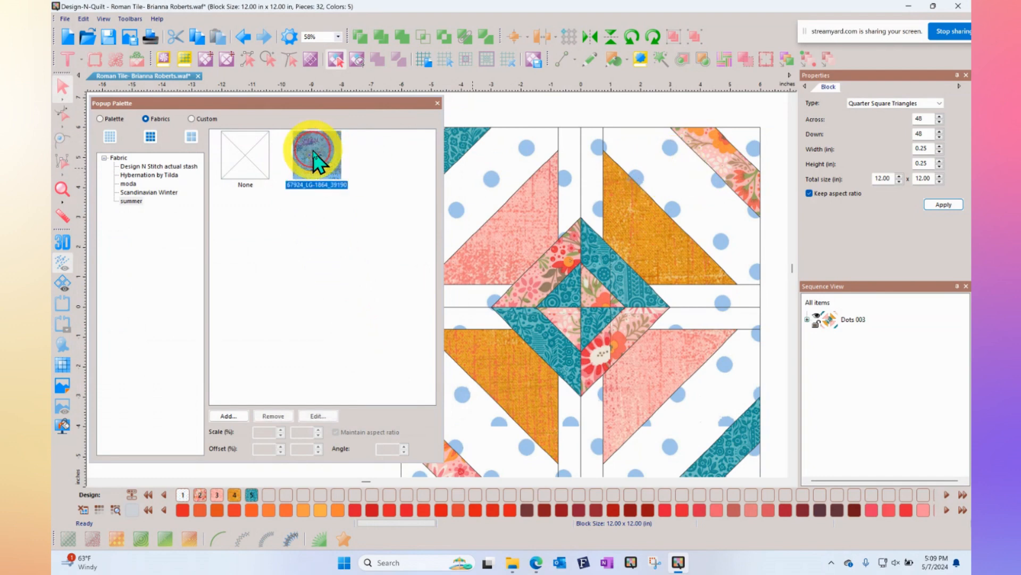
pyautogui.click(318, 416)
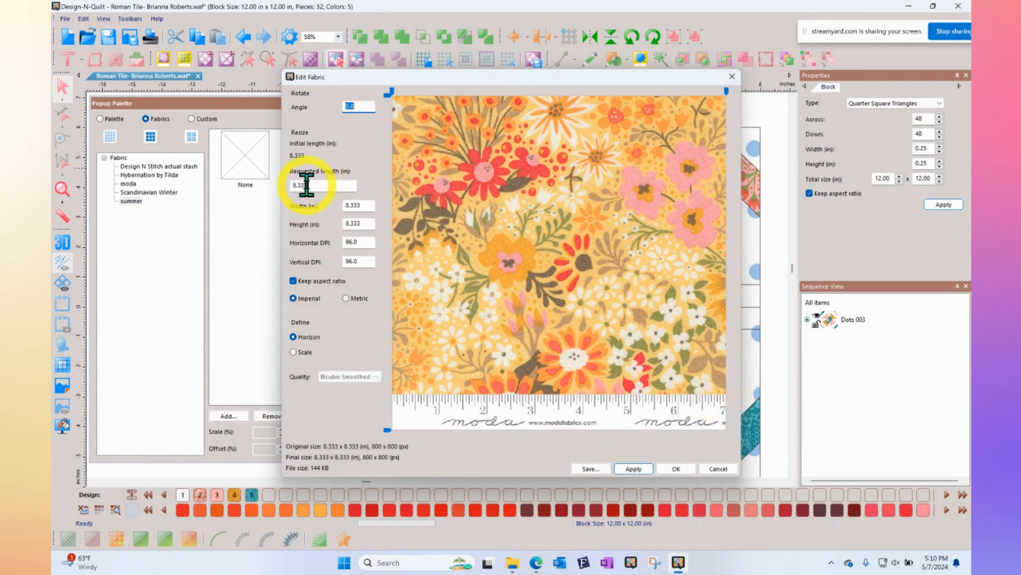
pyautogui.moveTo(311, 184); pyautogui.dragTo(270, 192)
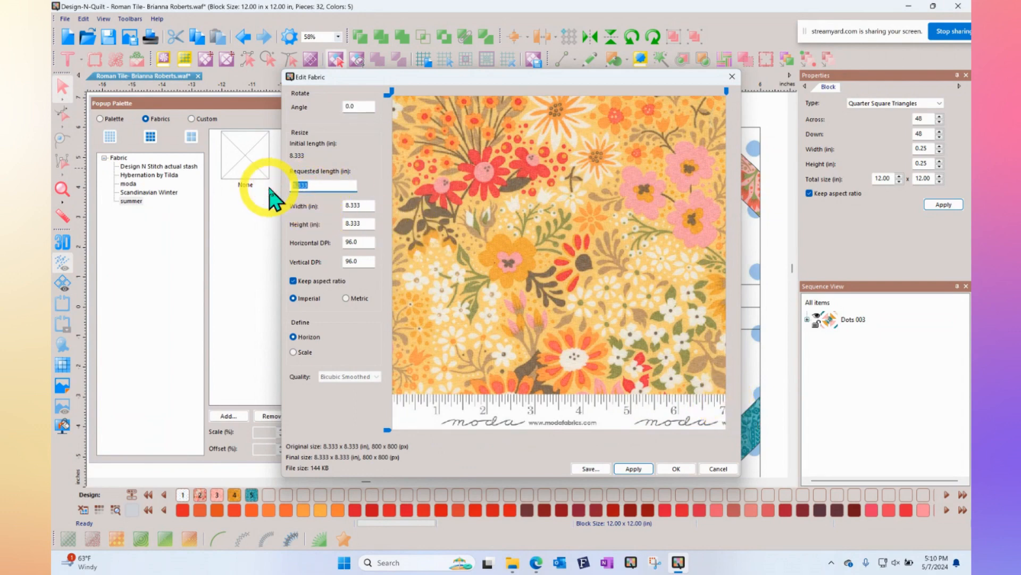
pyautogui.write('7')
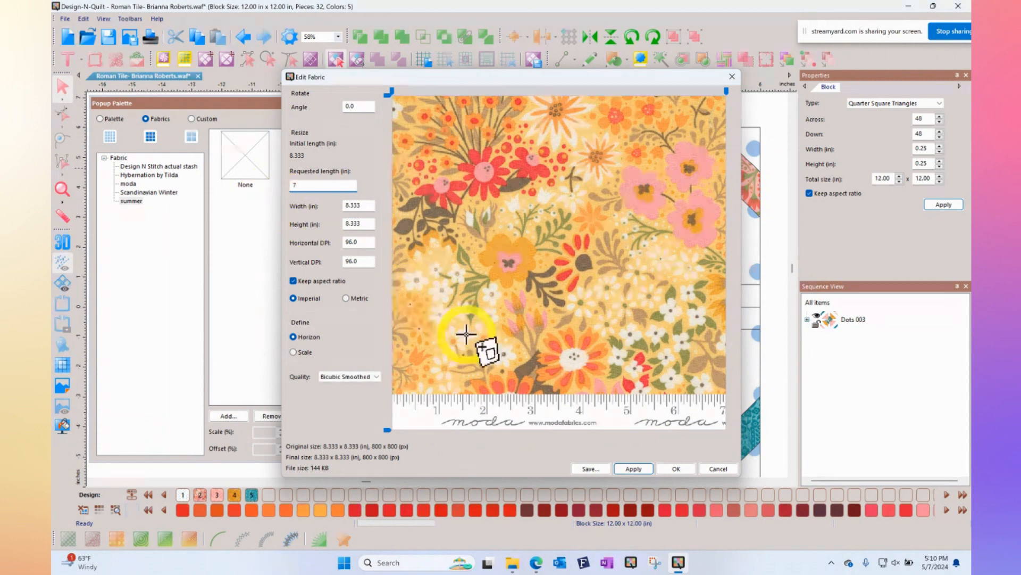
pyautogui.click(634, 469)
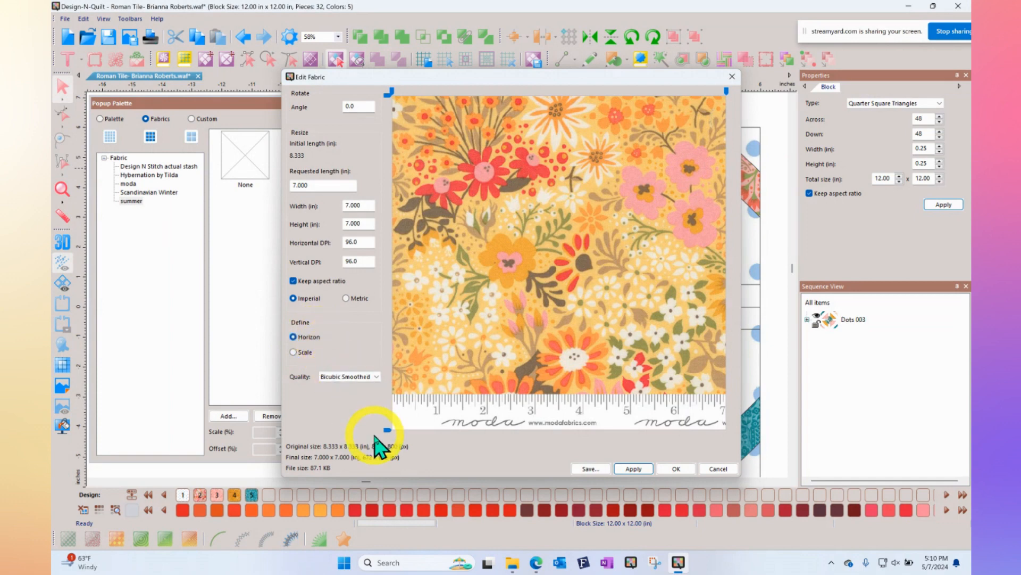
# Crop the ruler strip off the lower edge of the fabric image, leaving about 7.00 x 6.24 in, and accept the edit
pyautogui.moveTo(388, 431); pyautogui.dragTo(387, 401)
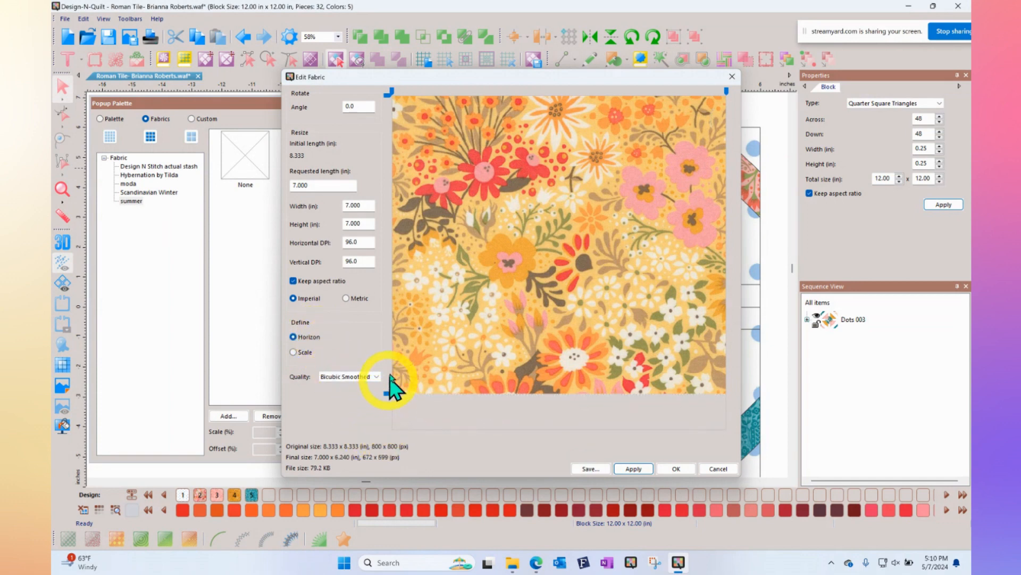
pyautogui.click(638, 470)
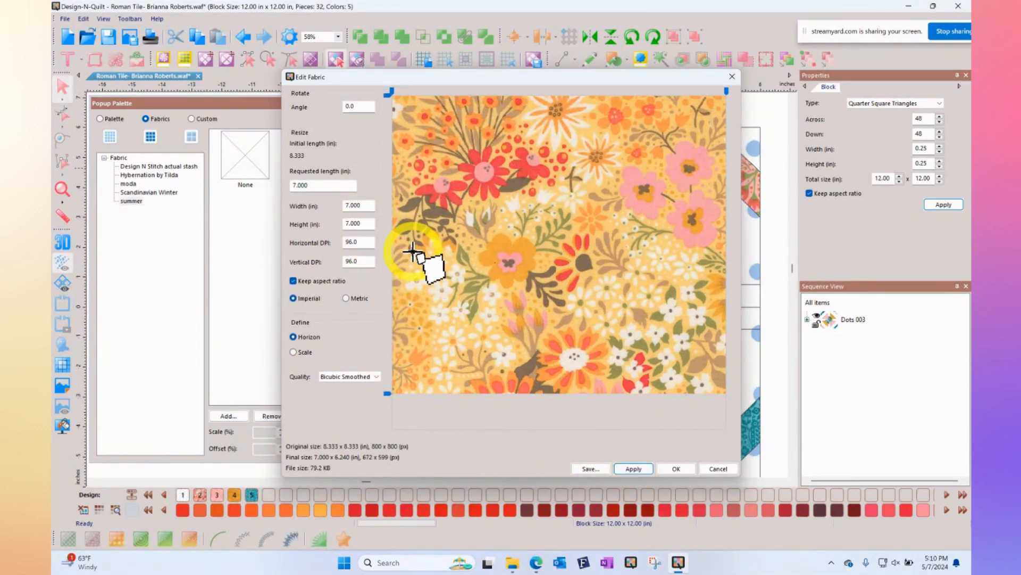
pyautogui.click(679, 468)
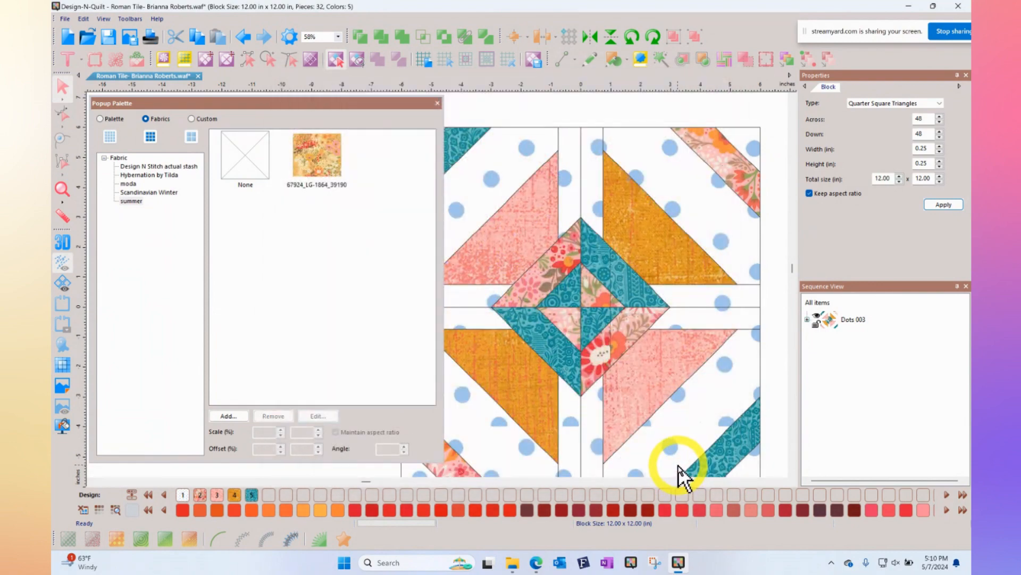
# Fill the upper-right and lower-left mustard triangles around the block's centre with the 67924_LG-1864_39190 fabric
pyautogui.click(630, 211)
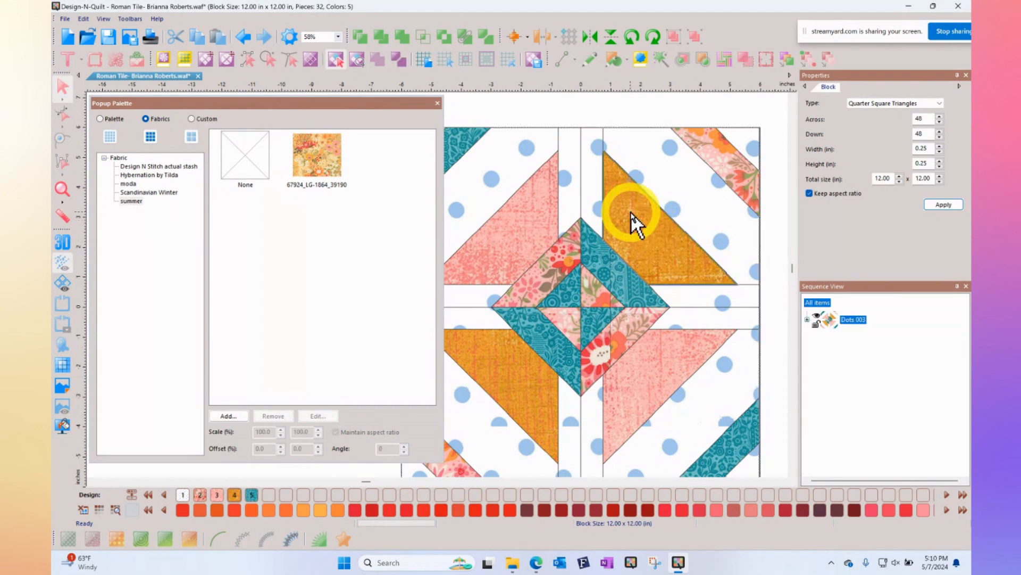
pyautogui.click(328, 152)
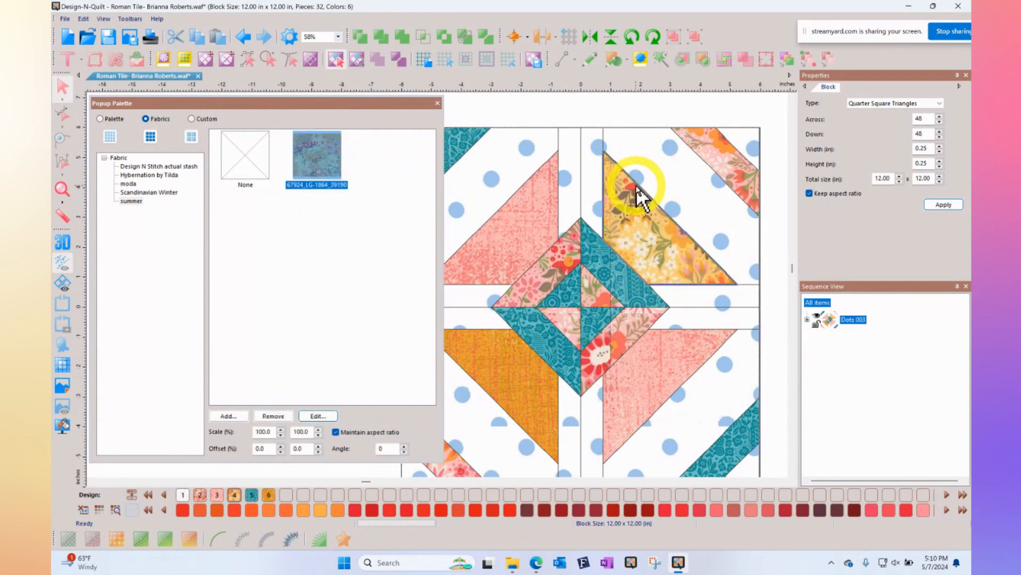
pyautogui.click(513, 382)
pyautogui.click(313, 150)
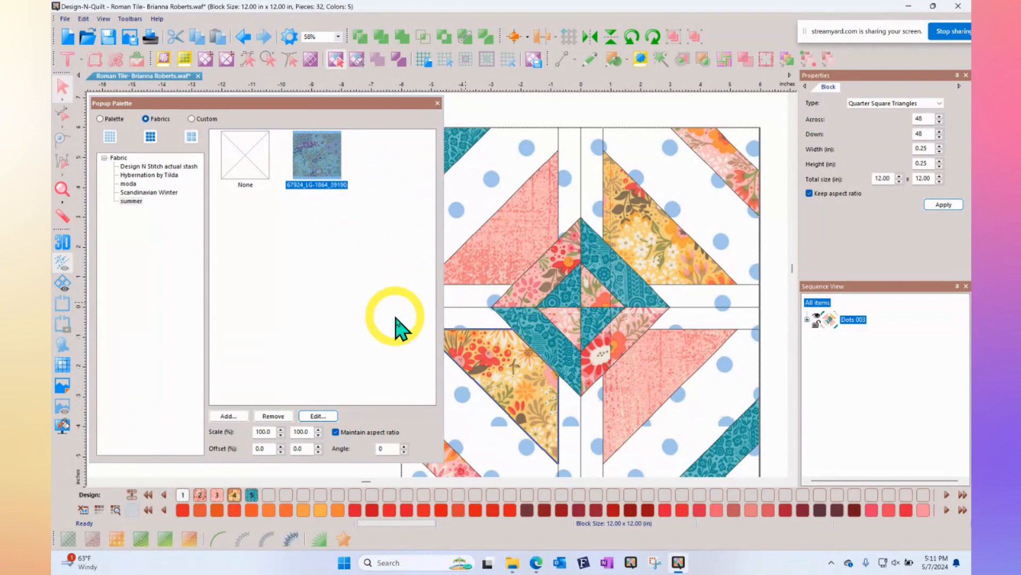
pyautogui.click(282, 308)
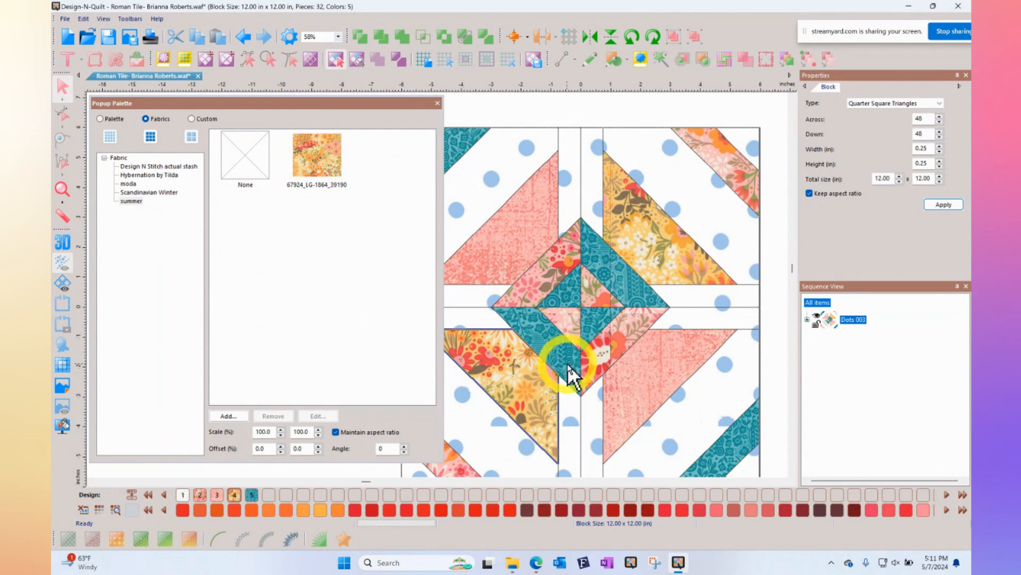
# Extract jpg_sunday-brunch.zip from the Downloads folder in File Explorer into the suggested jpg_sunday-brunch folder
pyautogui.click(512, 564)
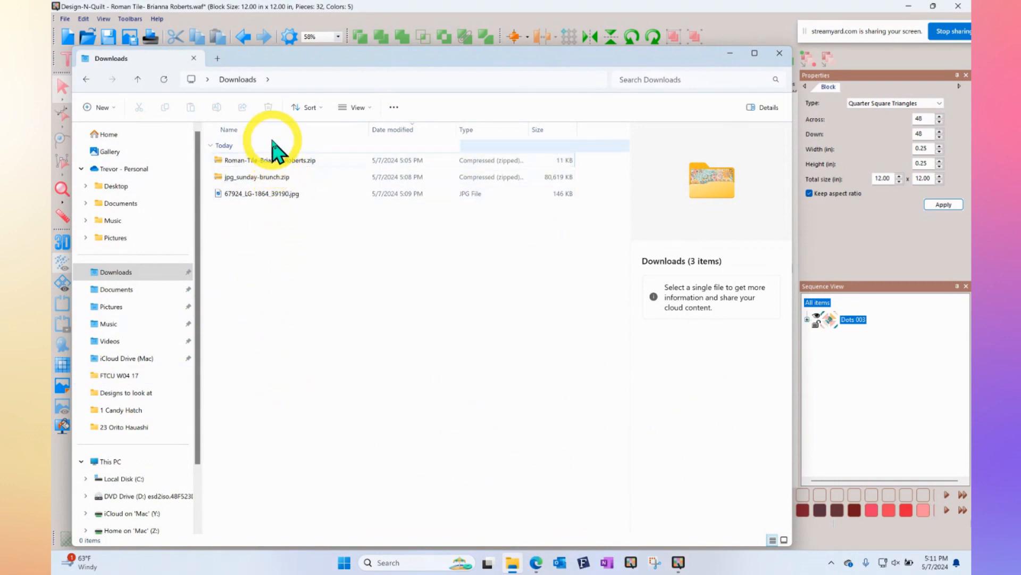
pyautogui.click(115, 273)
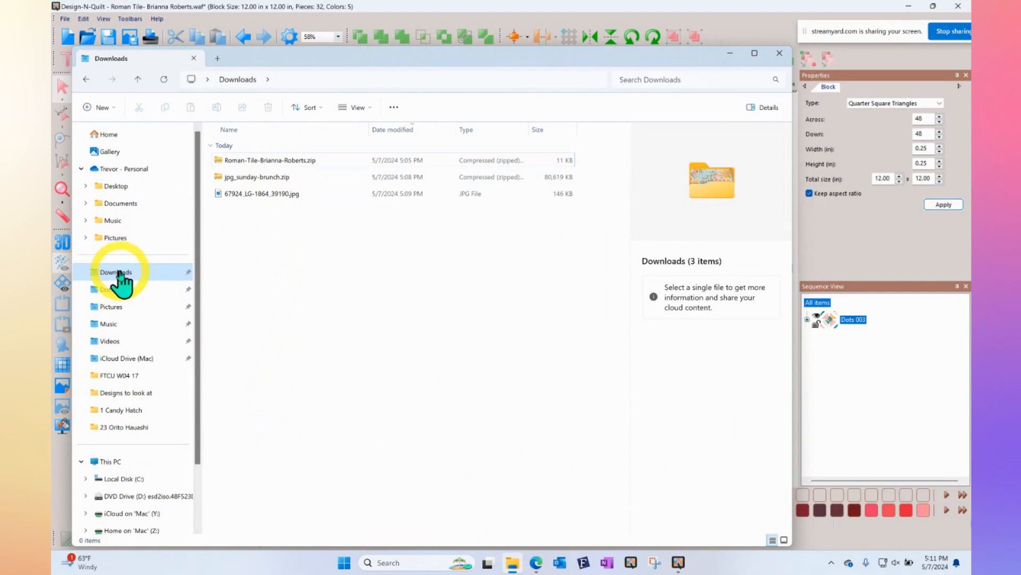
pyautogui.click(271, 297)
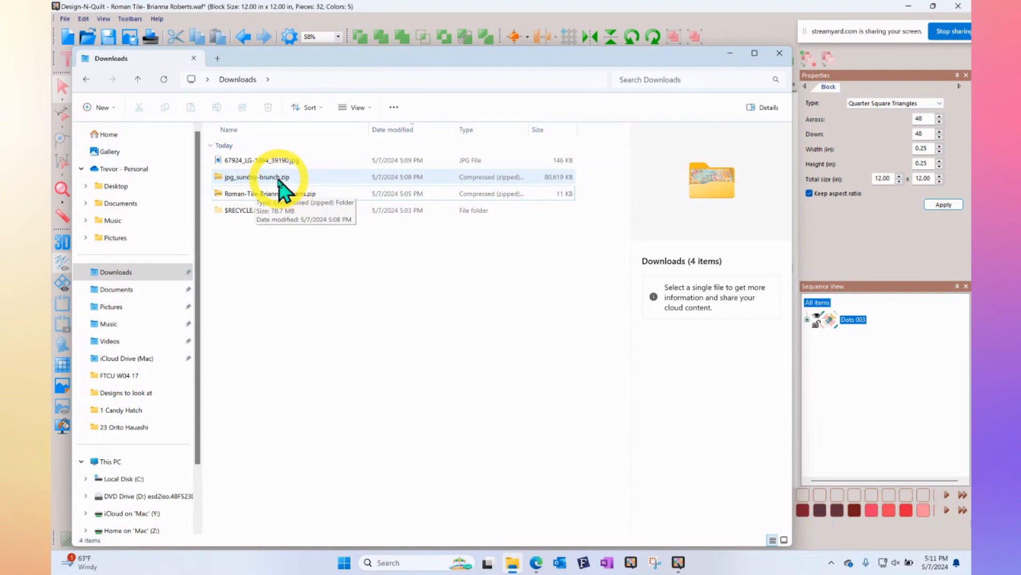
pyautogui.click(252, 181)
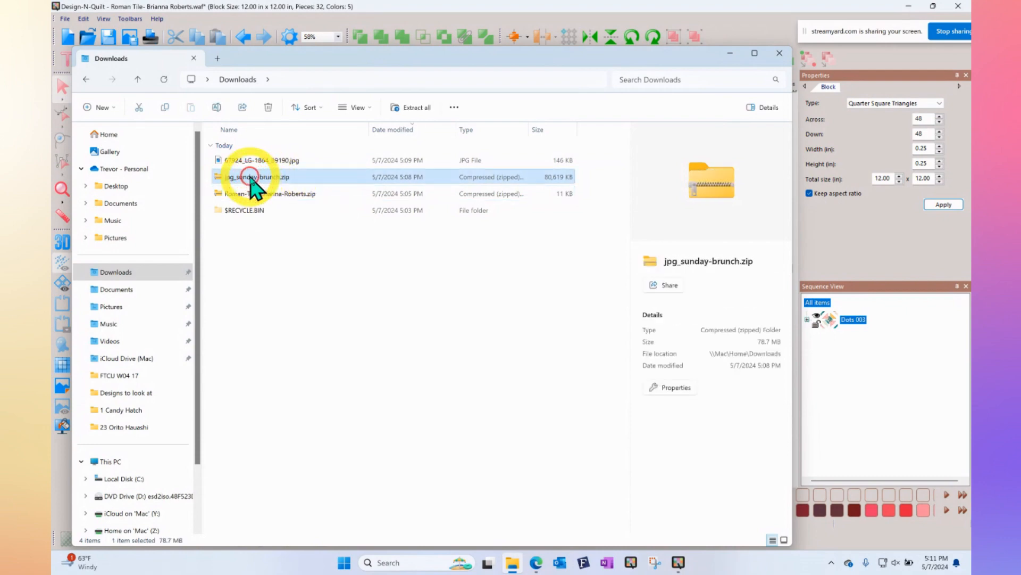
pyautogui.click(413, 109)
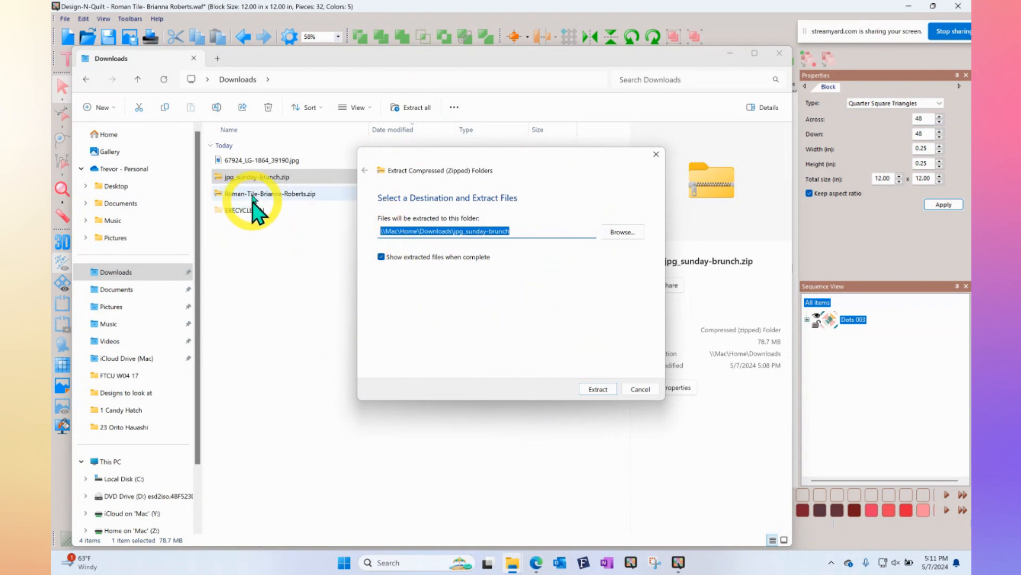
pyautogui.click(600, 390)
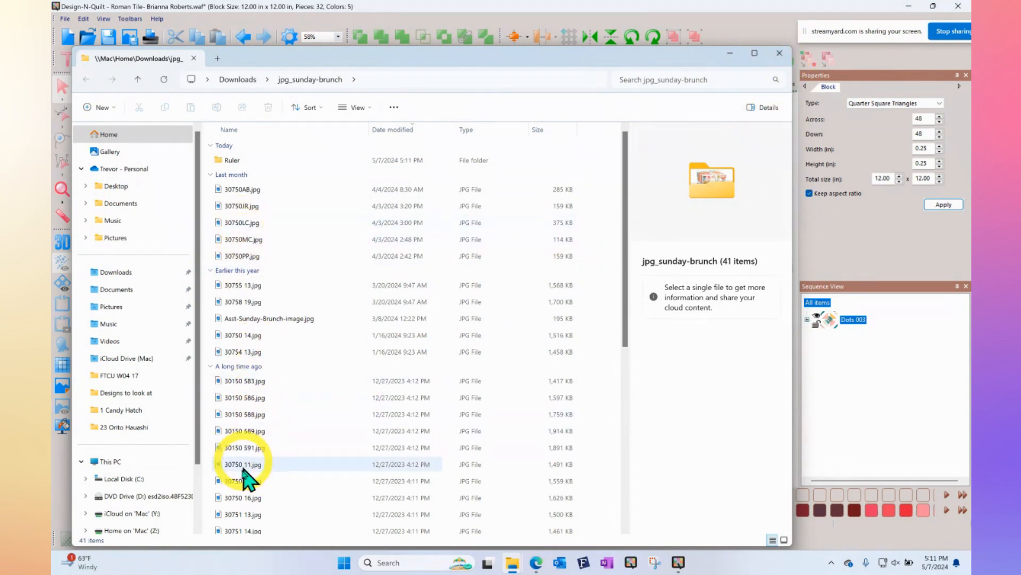
# Preview several extracted images in the jpg_sunday-brunch folder, including 30750MC.jpg, 30755 13.jpg, 30758 19.jpg and 30750 14.jpg
pyautogui.click(234, 240)
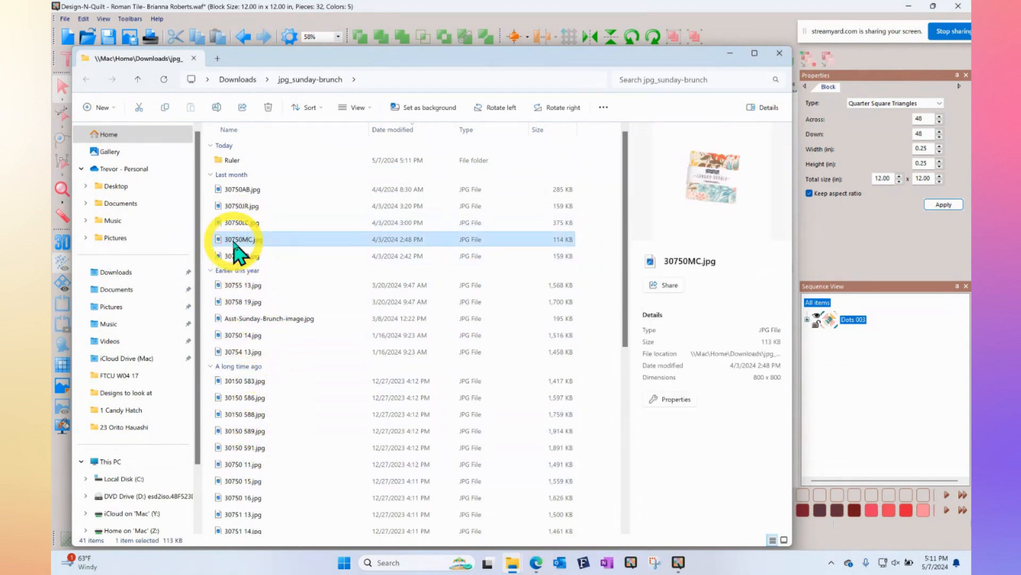
pyautogui.click(241, 256)
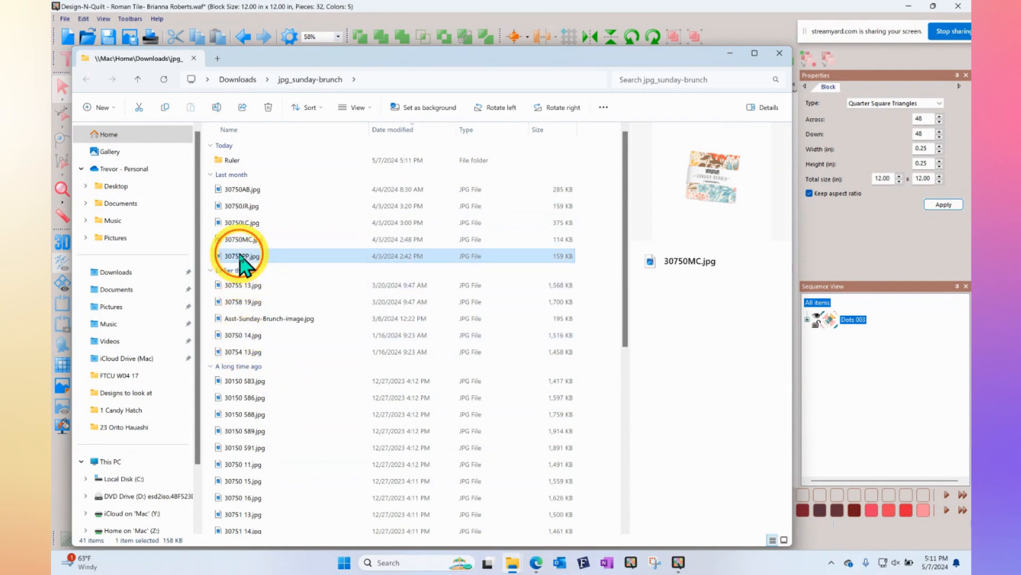
pyautogui.click(235, 286)
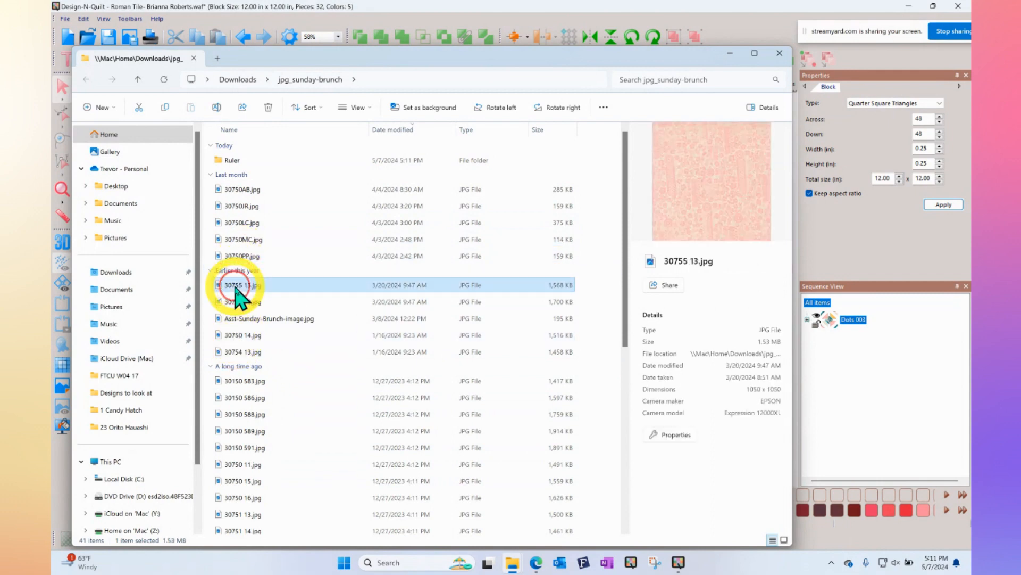
pyautogui.click(238, 302)
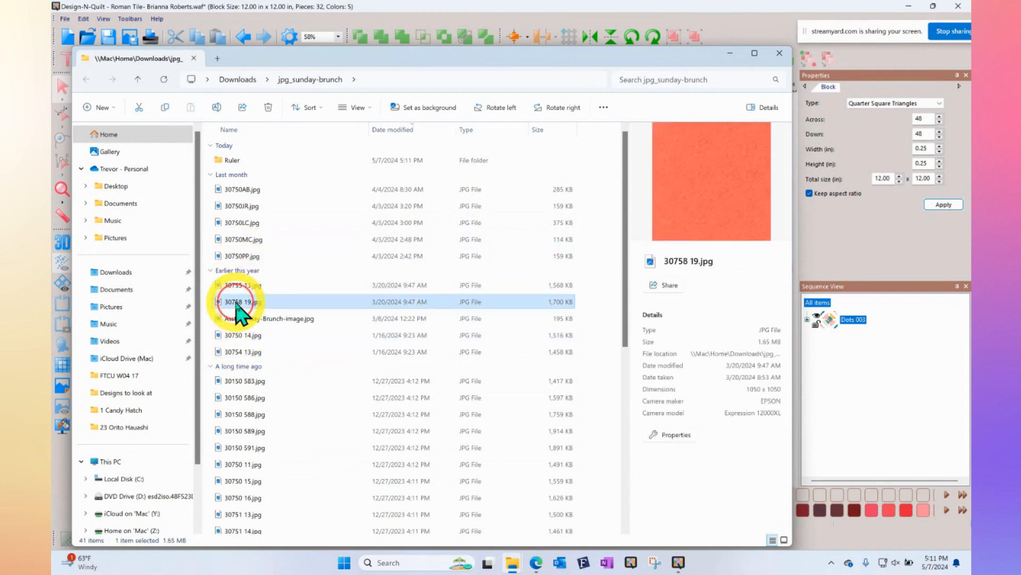
pyautogui.click(238, 336)
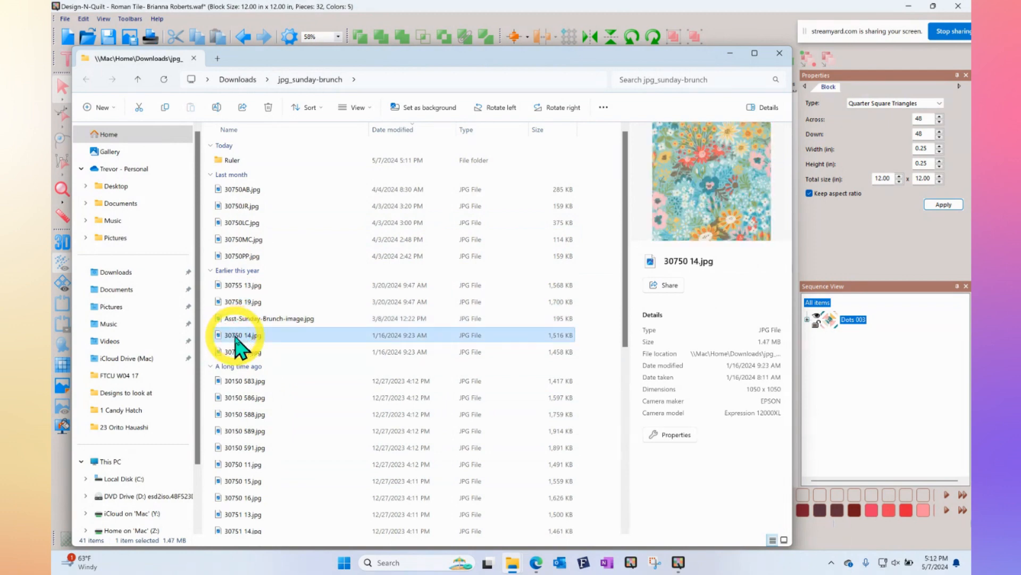
# Open the Ruler subfolder and preview its fabric swatches, including 30755-13.jpg, 30750-14.jpg, 30150-586.jpg and 30150-588.jpg
pyautogui.doubleClick(234, 161)
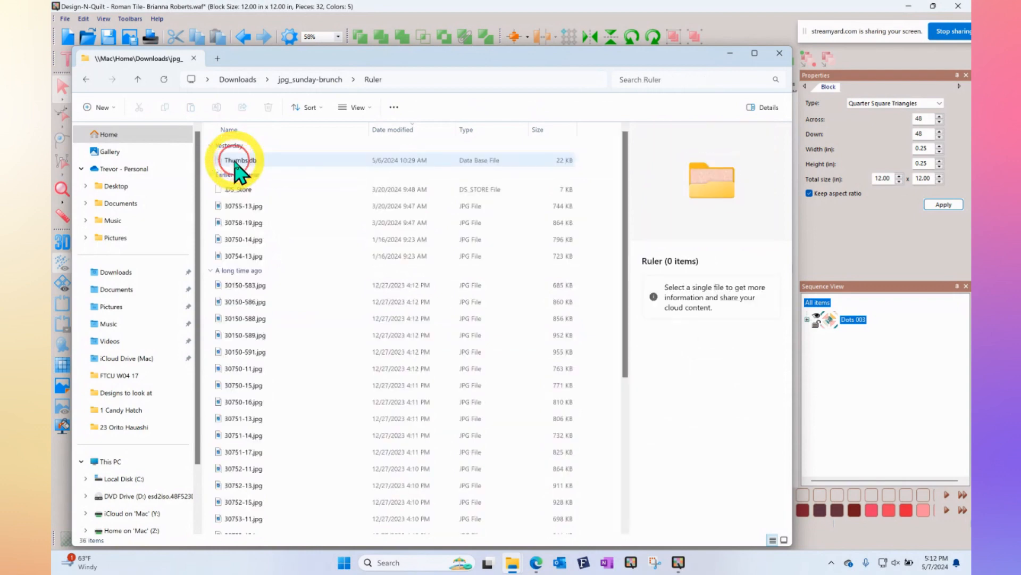
pyautogui.click(234, 206)
pyautogui.click(236, 222)
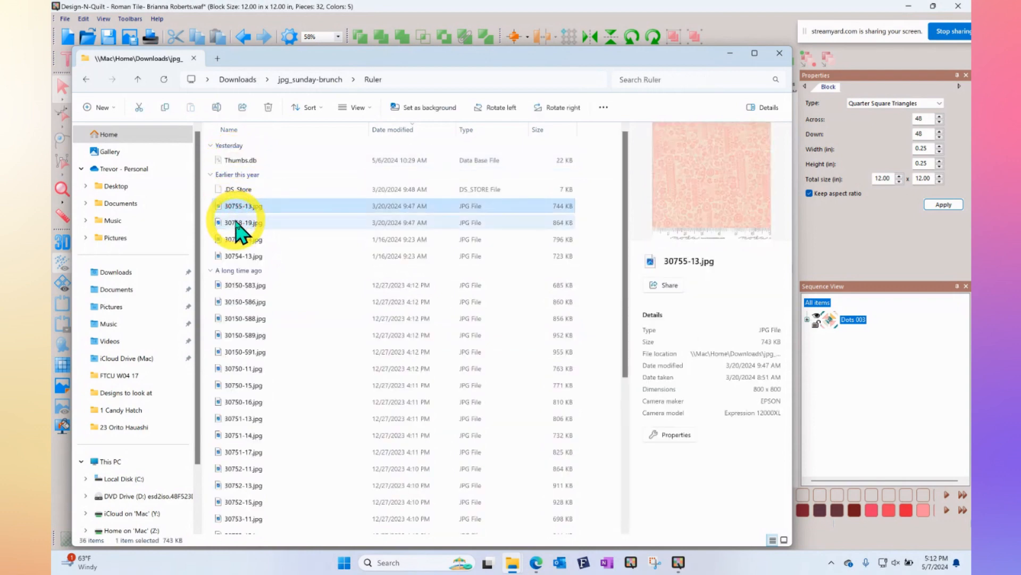
pyautogui.click(238, 239)
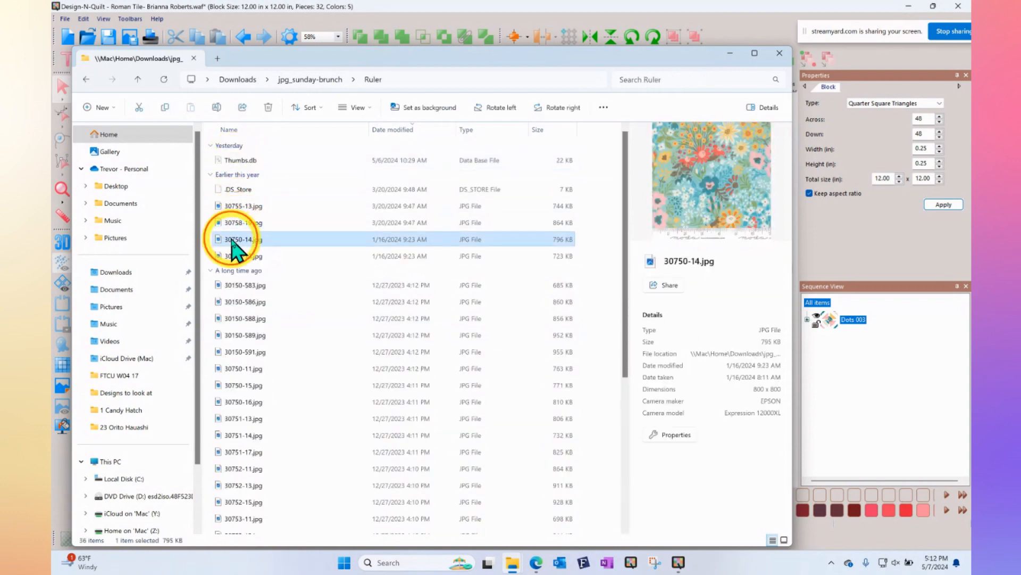
pyautogui.click(234, 264)
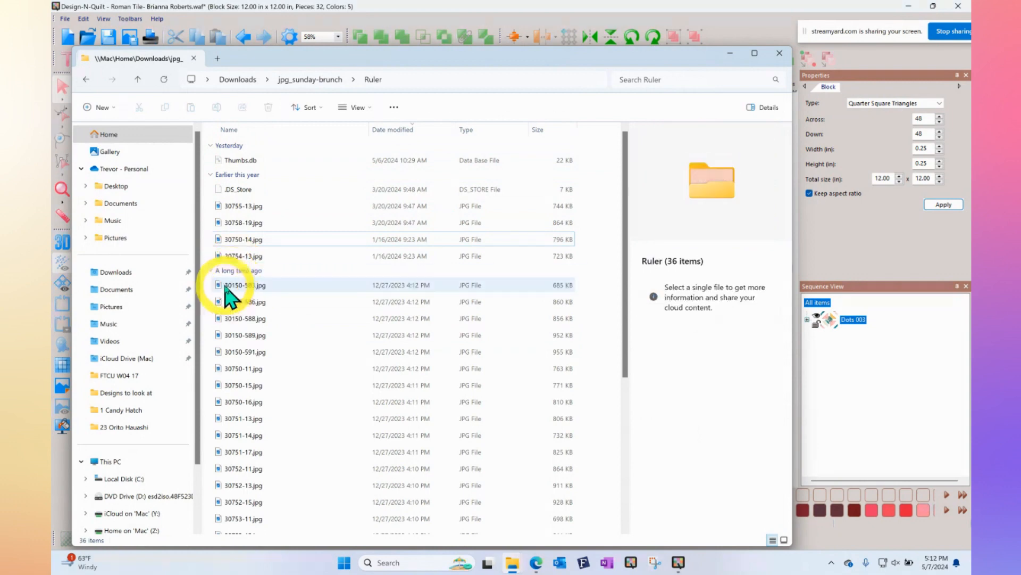
pyautogui.click(226, 286)
pyautogui.click(237, 302)
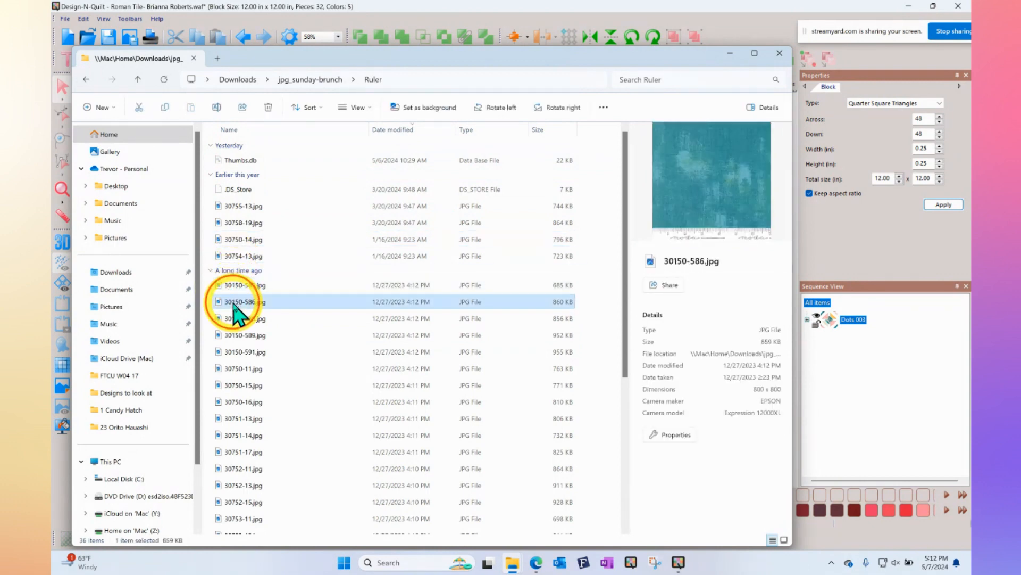
pyautogui.click(246, 319)
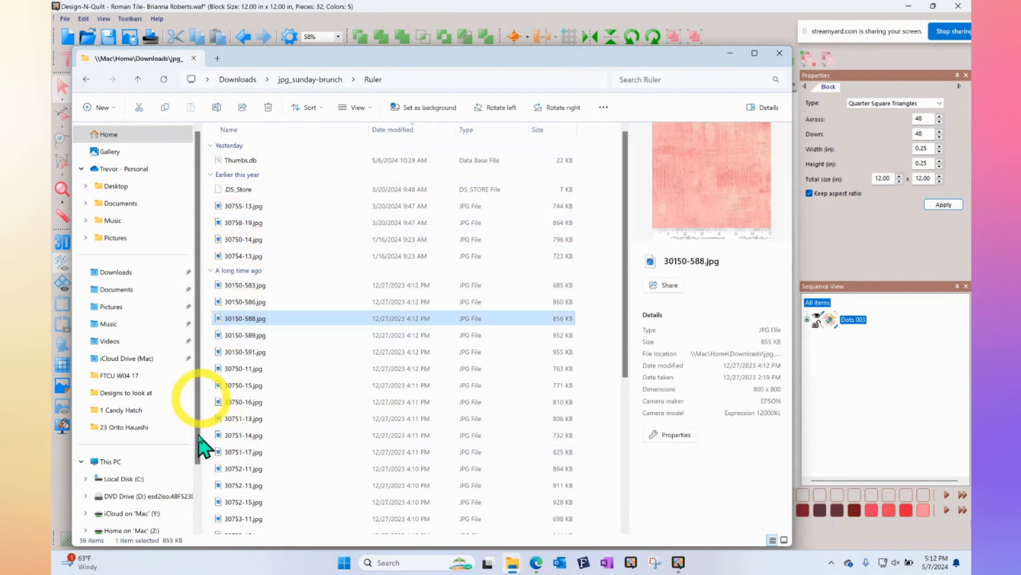
# Close both File Explorer windows and switch back to Design-N-Quilt
pyautogui.click(779, 53)
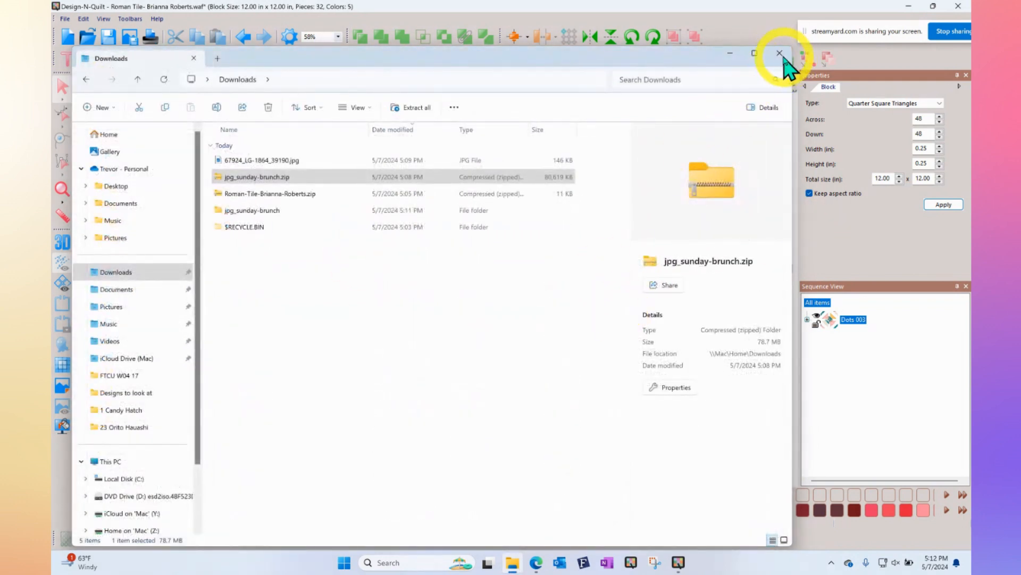
pyautogui.click(779, 53)
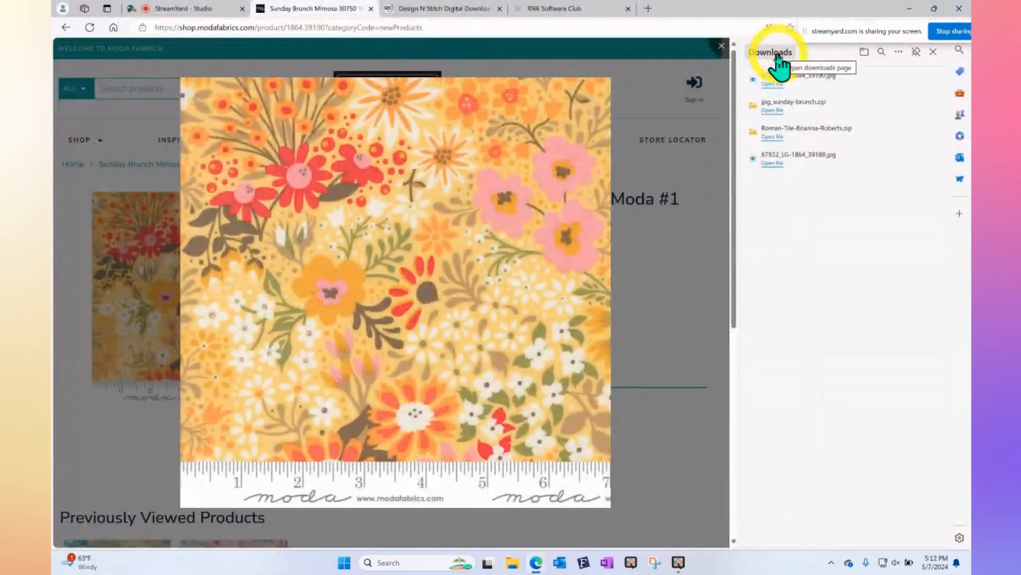
pyautogui.click(678, 565)
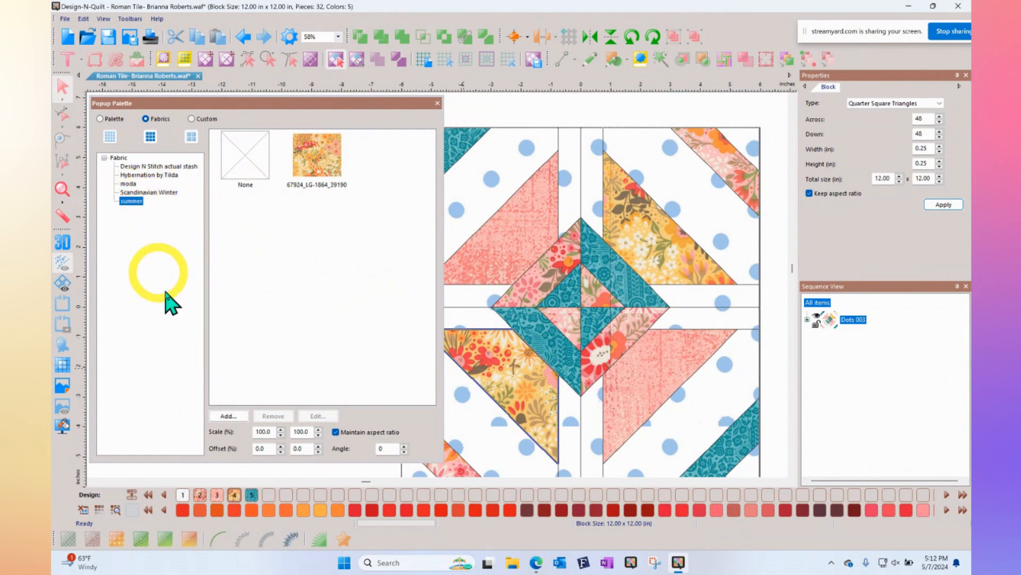
# Import all the images, 30755-13.jpg through 30758-16.jpg, from the Ruler folder inside jpg_sunday-brunch into the summer fabric folder
pyautogui.click(228, 416)
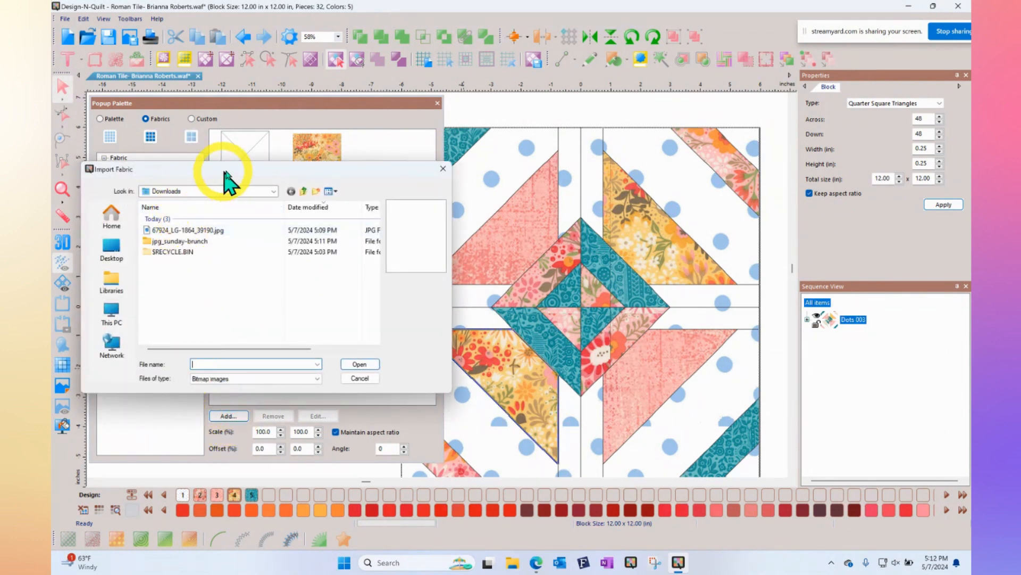
pyautogui.doubleClick(207, 243)
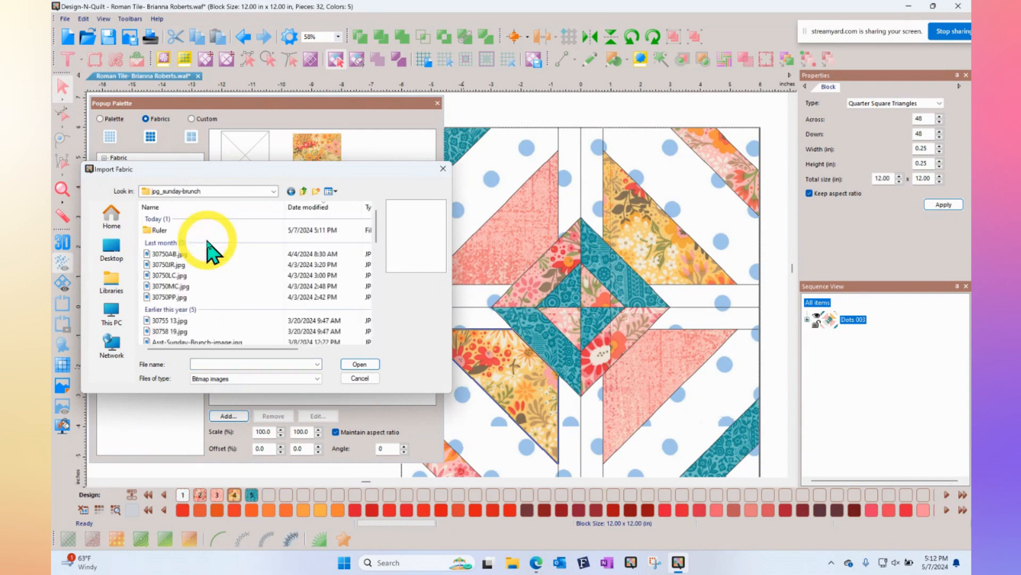
pyautogui.doubleClick(159, 231)
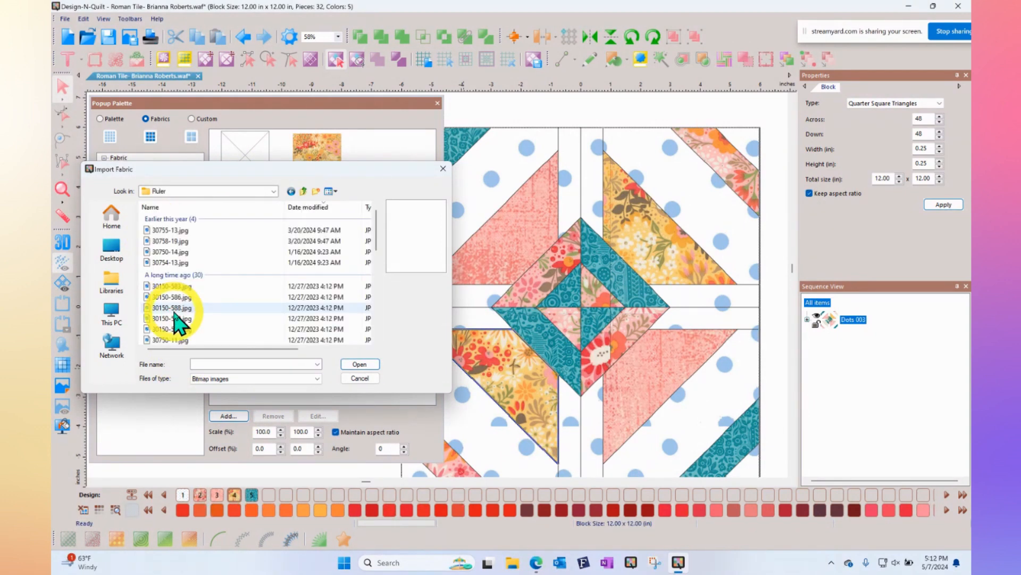
pyautogui.click(180, 229)
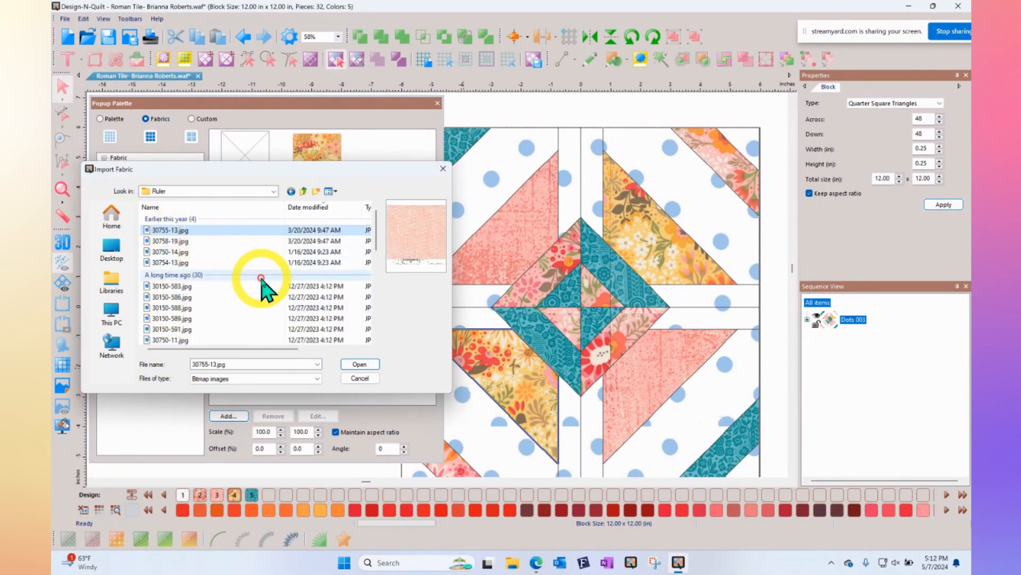
pyautogui.scroll(-8, 264, 291)
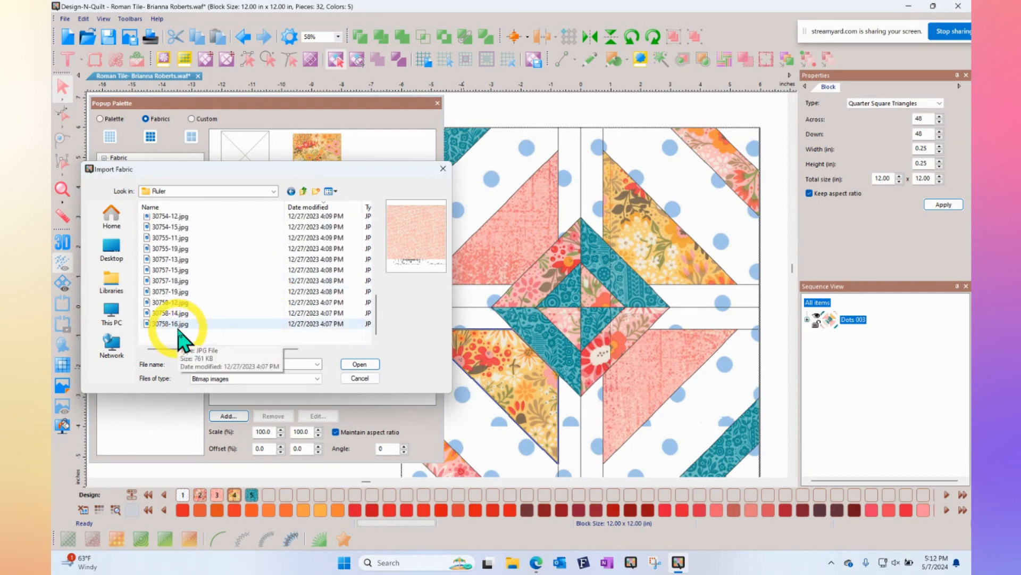
pyautogui.keyDown('shift'); pyautogui.click(171, 324); pyautogui.keyUp('shift')
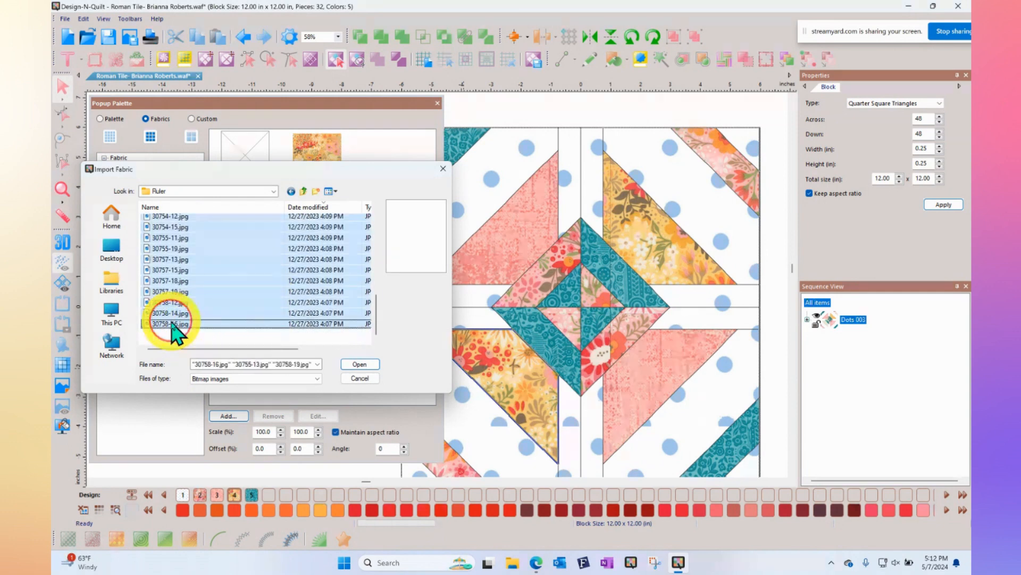
pyautogui.click(362, 365)
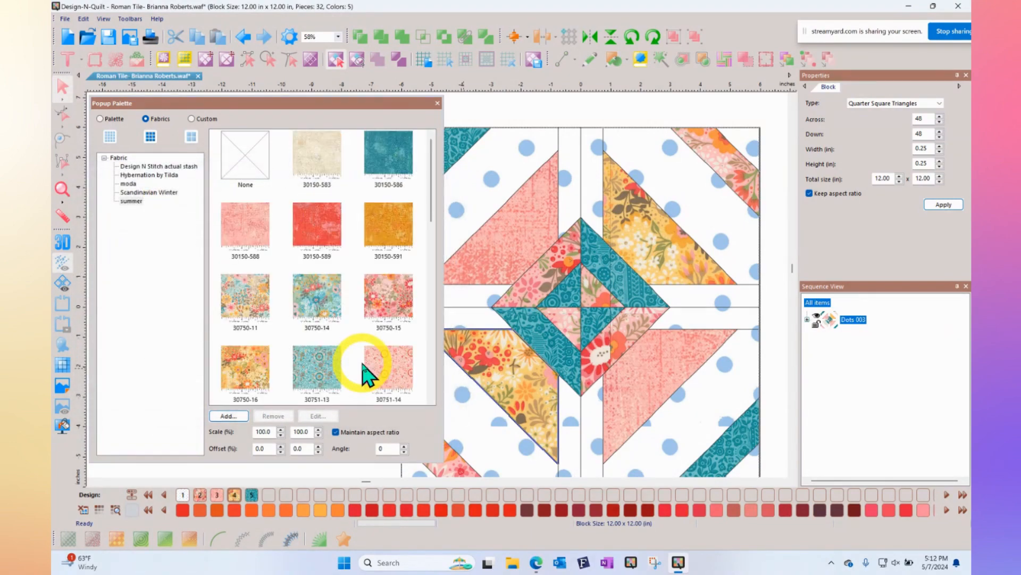
# Widen the fabric palette window to six swatches per row and look through the fabrics in the summer folder
pyautogui.moveTo(443, 182); pyautogui.dragTo(685, 196)
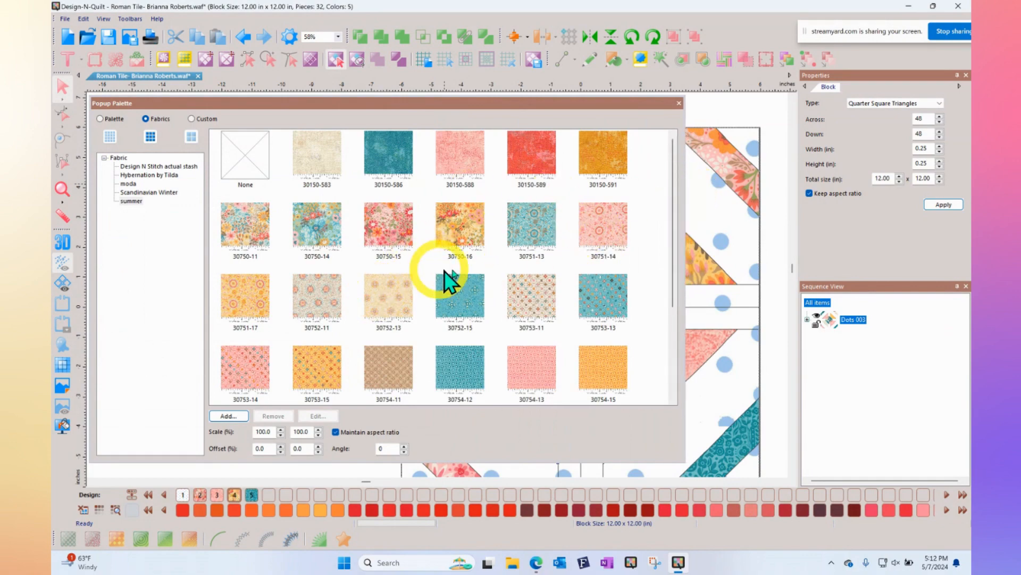
pyautogui.scroll(-2, 486, 275)
pyautogui.scroll(2, 488, 282)
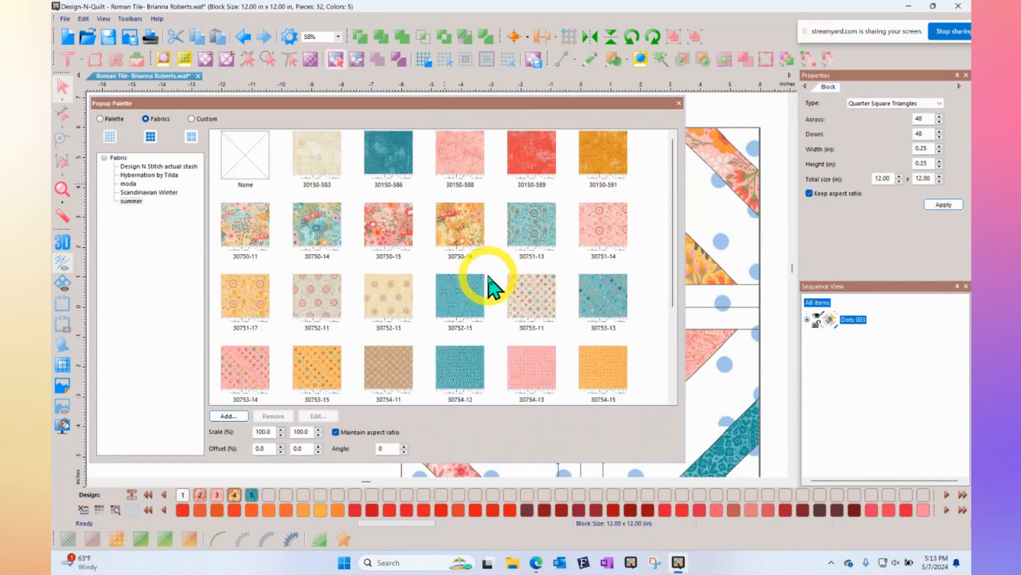
pyautogui.scroll(-2, 457, 279)
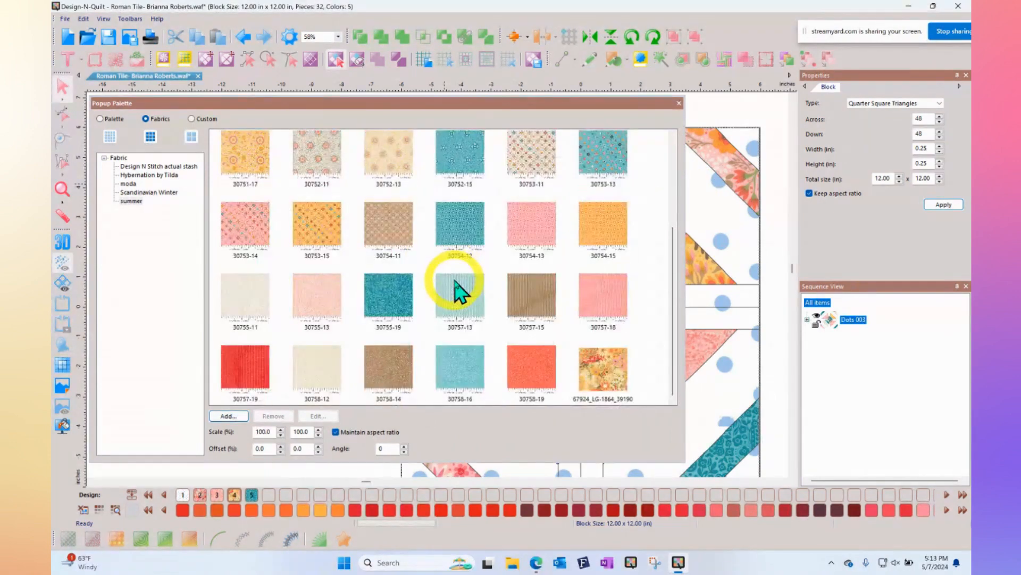
pyautogui.scroll(1, 518, 290)
pyautogui.scroll(1, 519, 290)
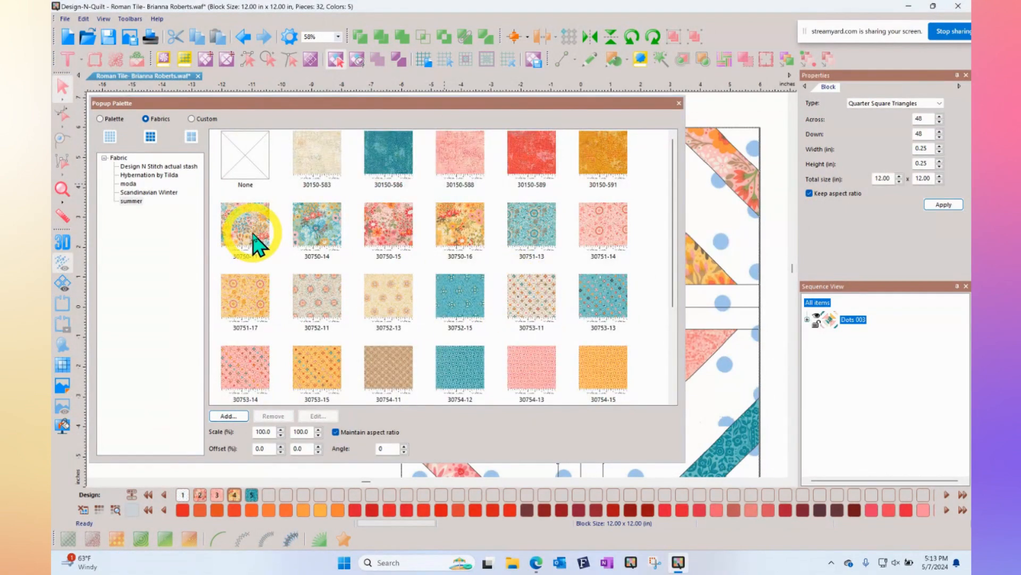
# Apply fabric 30750-11 to the selected triangle and edit the fabric, setting its requested length to 7 inches and cropping off the ruler strip
pyautogui.click(245, 216)
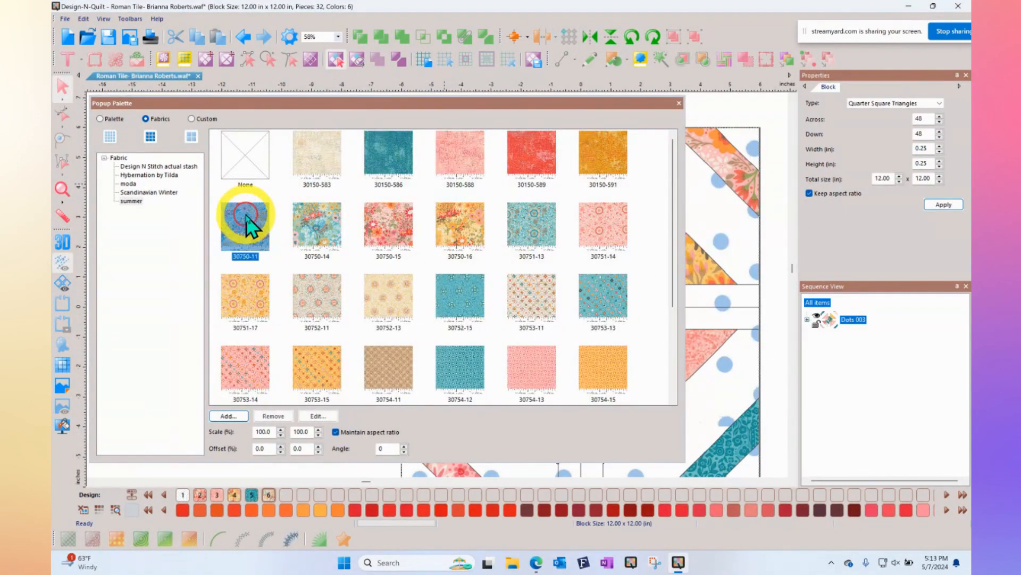
pyautogui.click(317, 416)
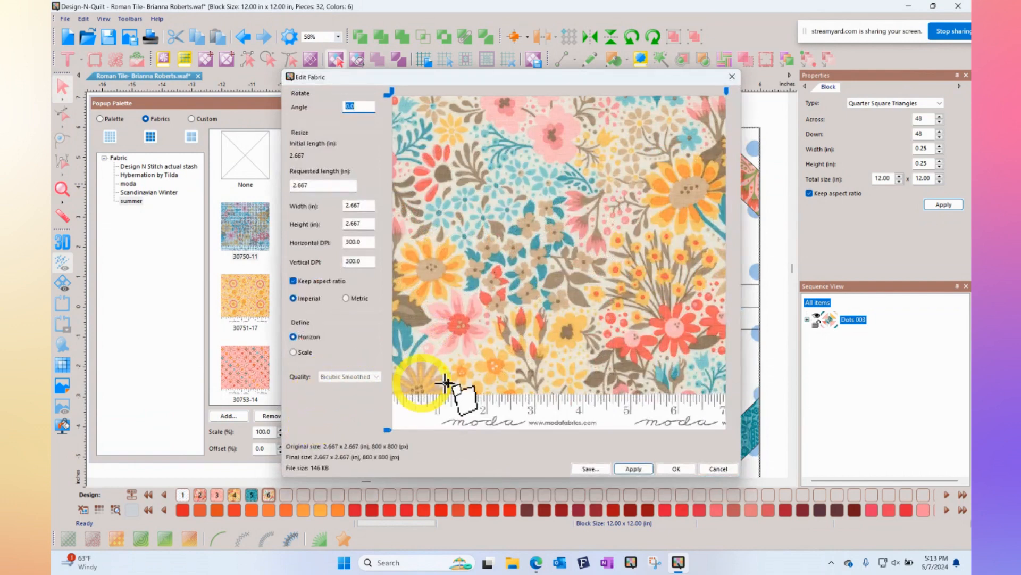
pyautogui.doubleClick(296, 186)
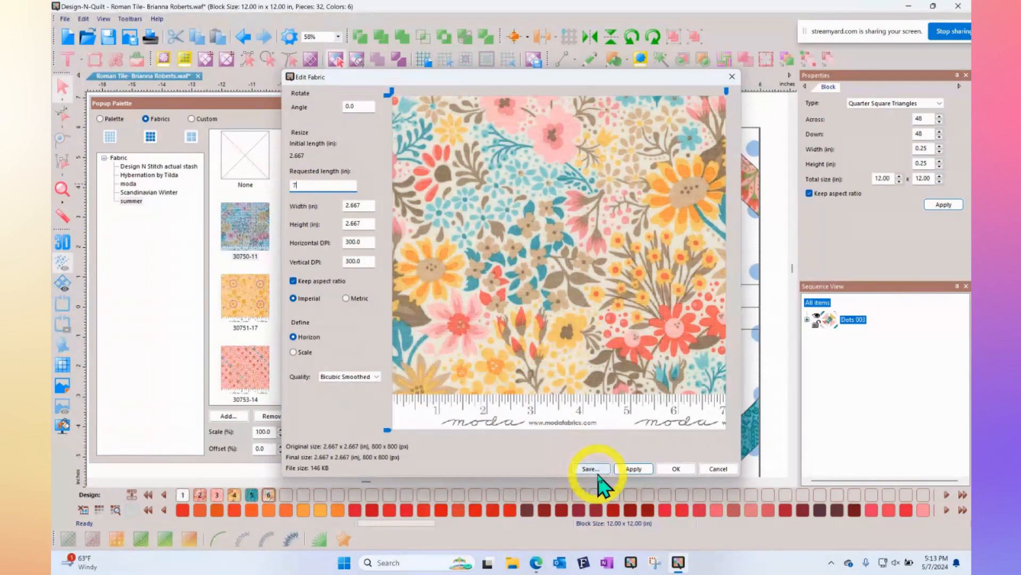
pyautogui.moveTo(391, 431); pyautogui.dragTo(391, 391)
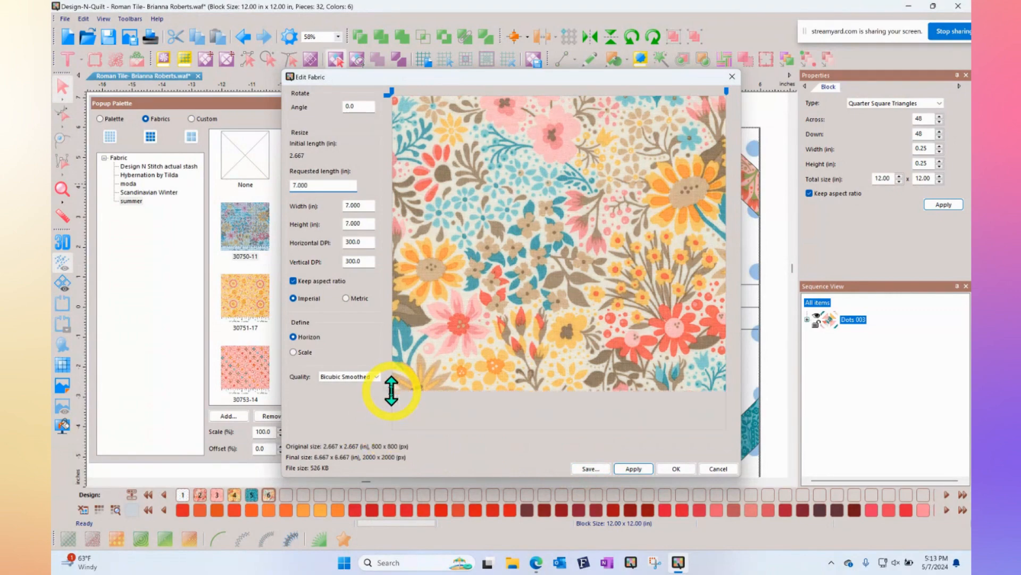
pyautogui.click(677, 468)
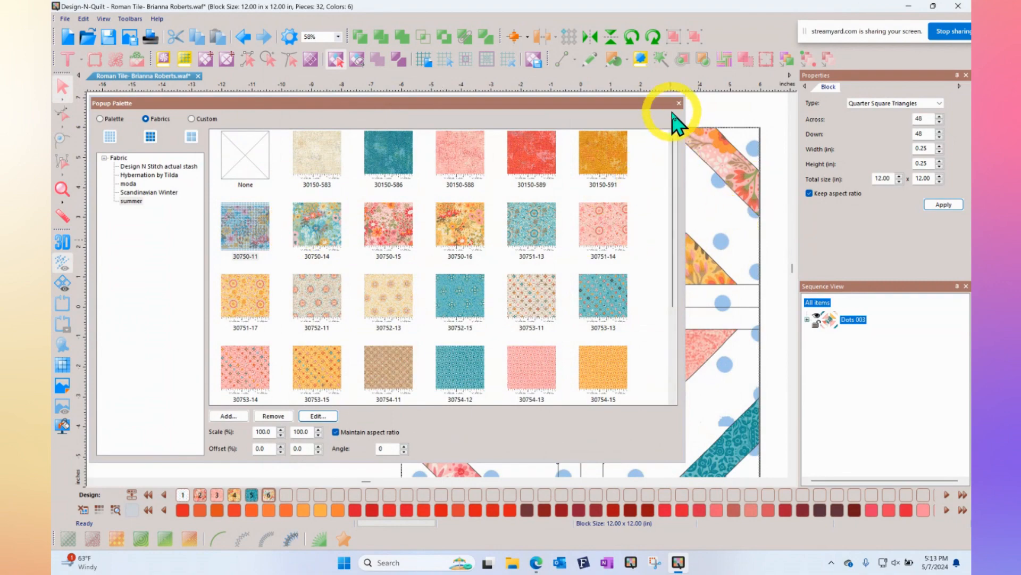
# Narrow the fabric palette window, fill the block's upper-left large triangle with the edited fabric 30750-11, and close the palette
pyautogui.moveTo(684, 137); pyautogui.dragTo(420, 169)
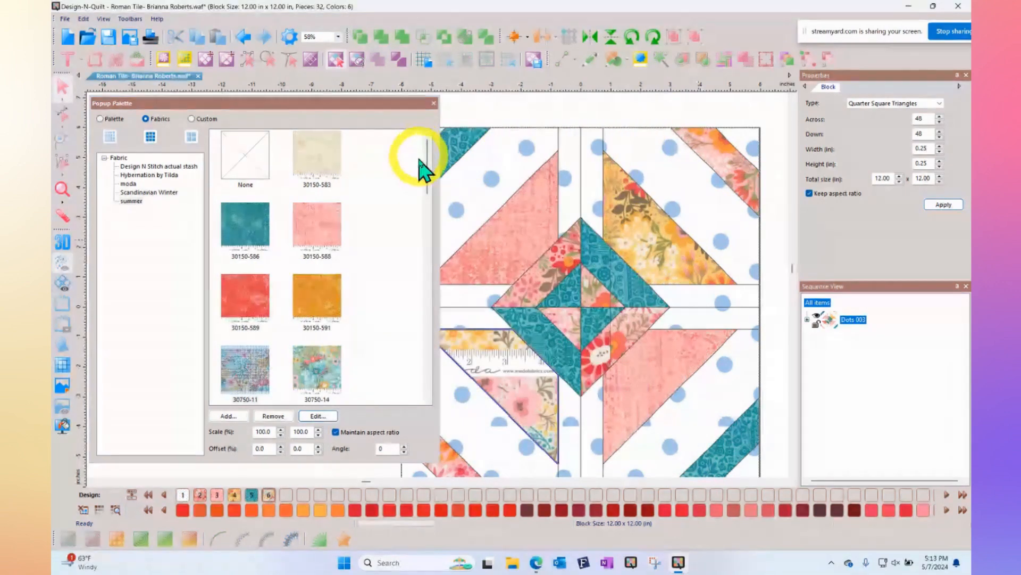
pyautogui.click(533, 200)
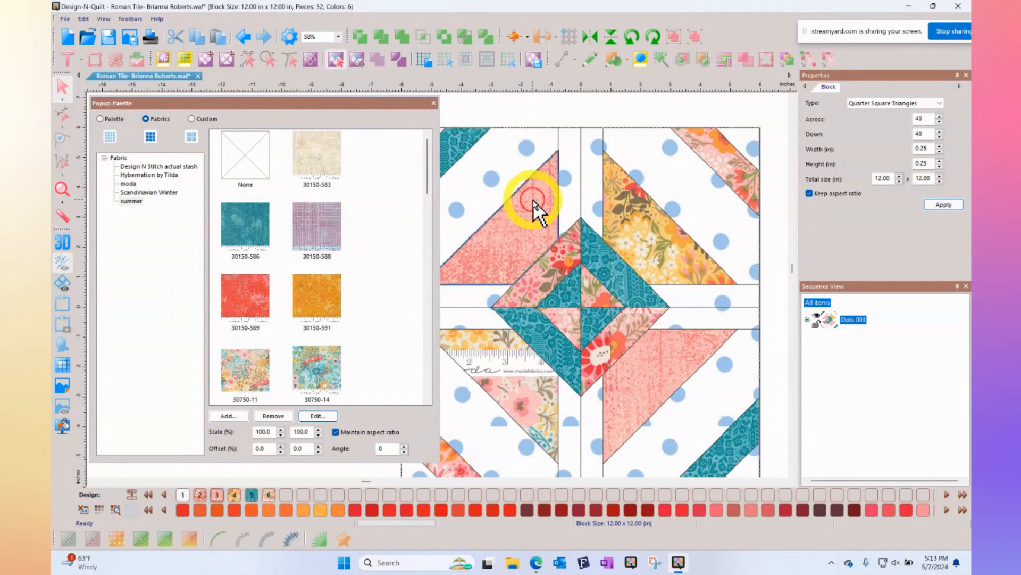
pyautogui.click(248, 366)
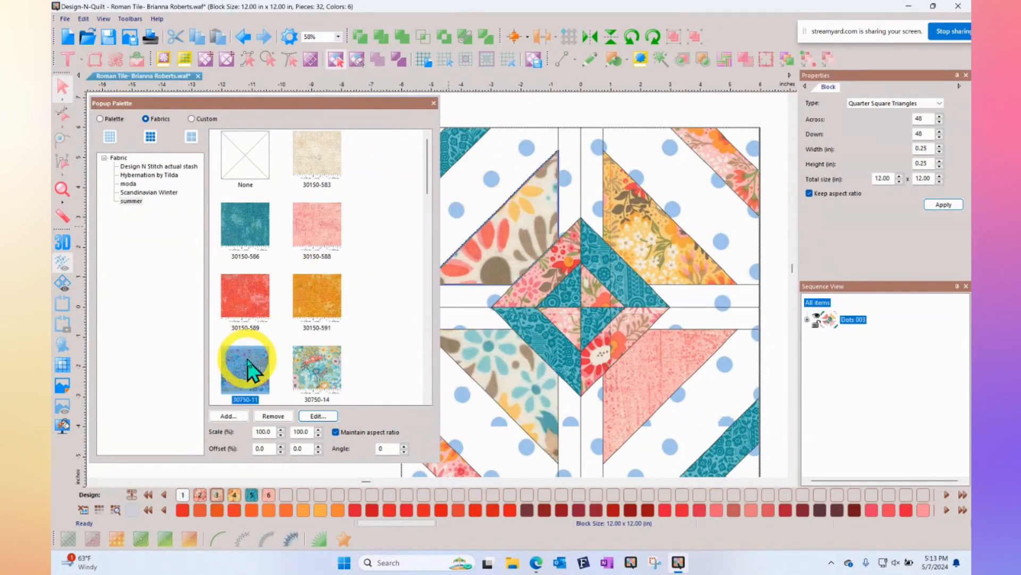
pyautogui.click(434, 103)
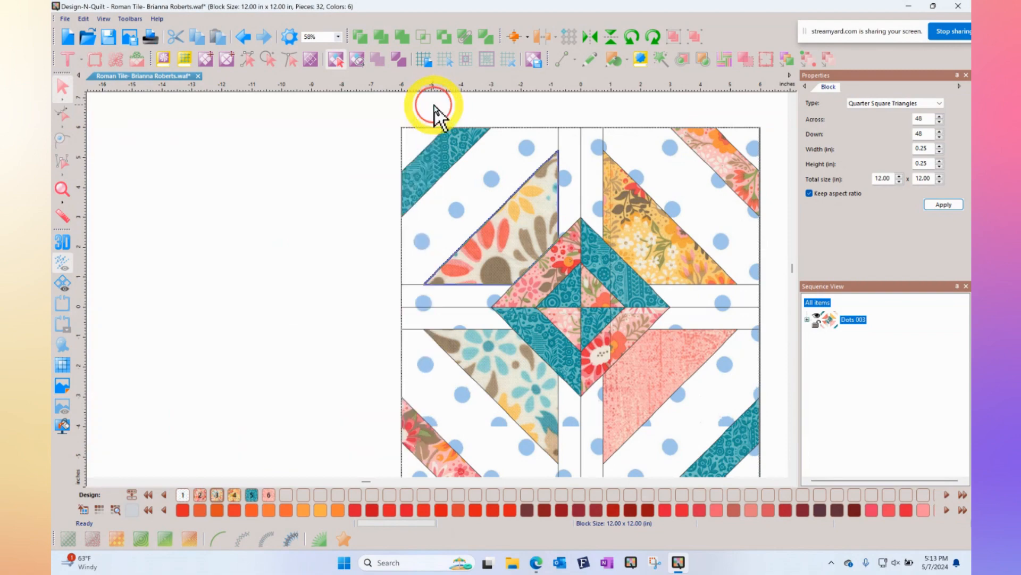
pyautogui.click(63, 190)
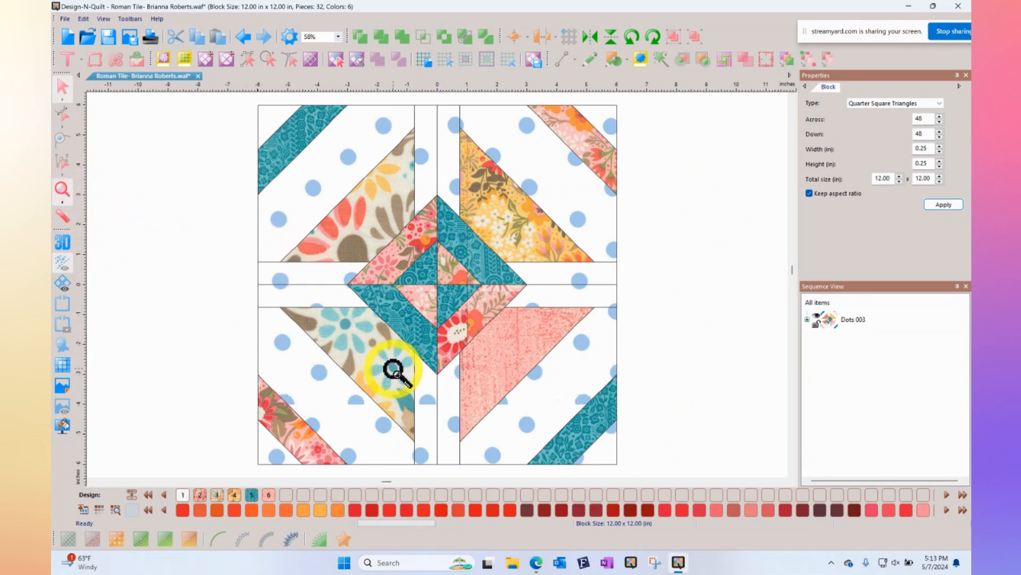
# Switch to the Edge browser and open the Design N Quilt page on the RNK Software Club site
pyautogui.moveTo(538, 567)
pyautogui.click(512, 532)
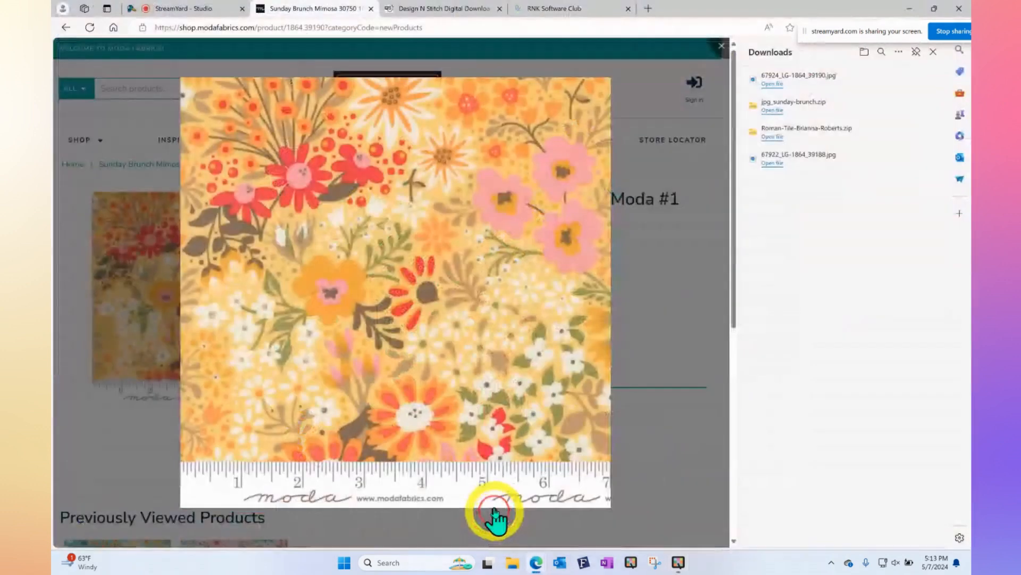
pyautogui.click(543, 13)
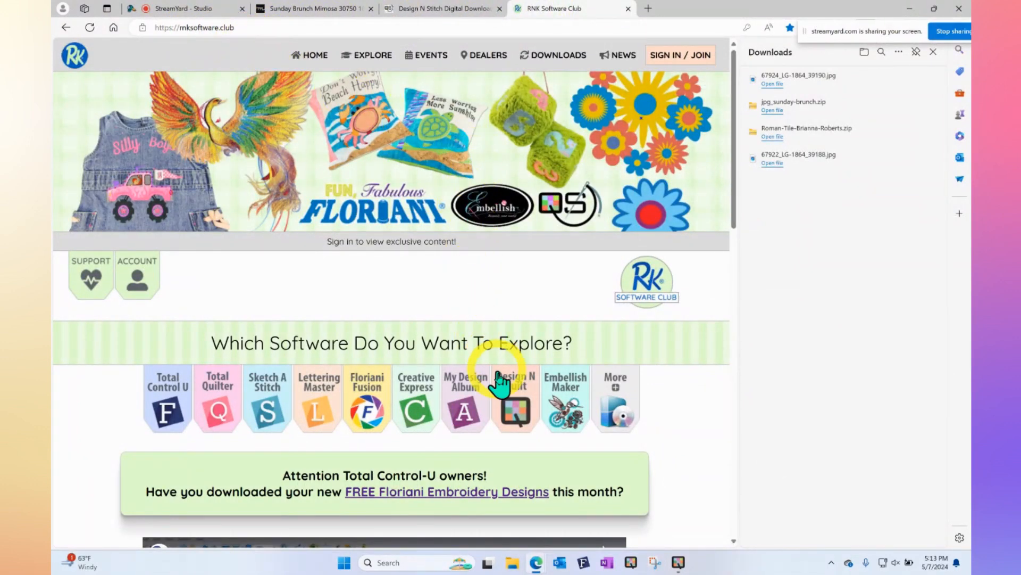
pyautogui.click(515, 407)
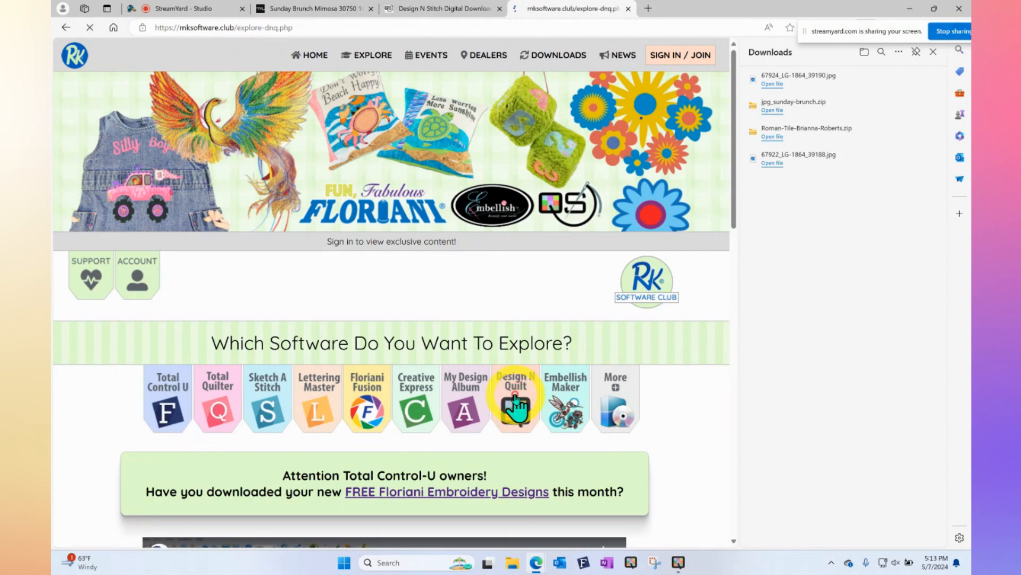
pyautogui.scroll(-3, 570, 247)
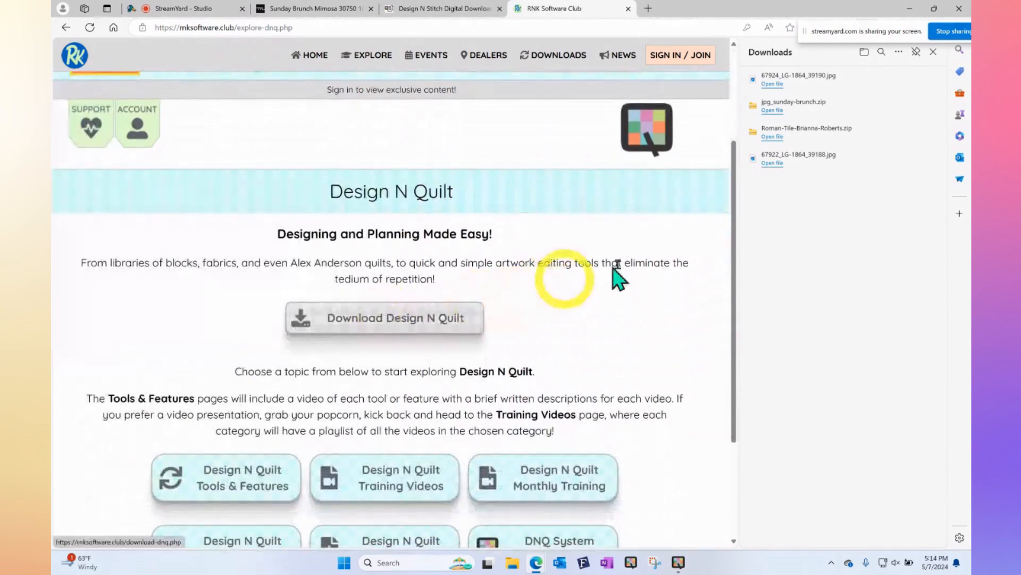
pyautogui.scroll(-3, 645, 263)
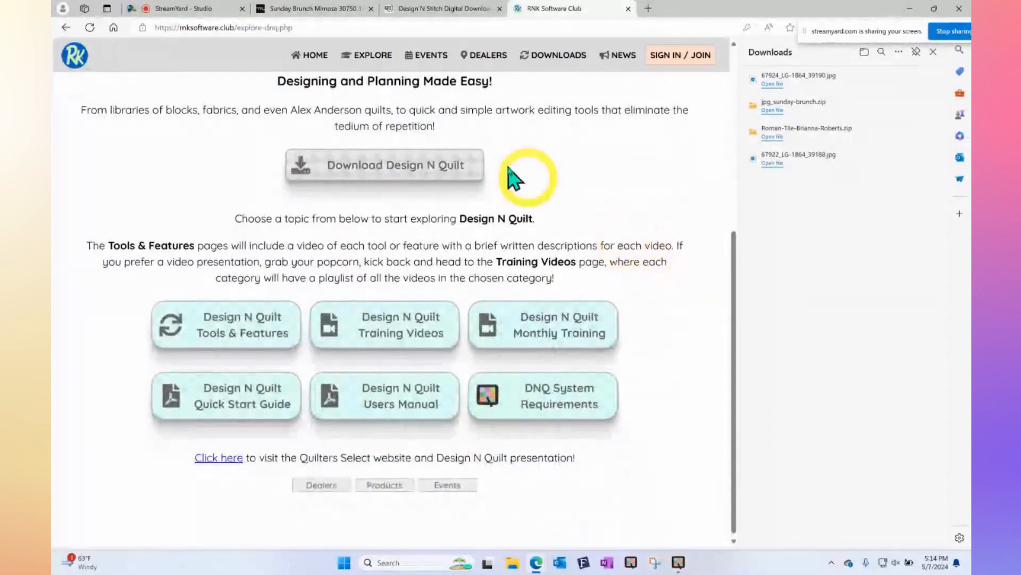
# Open the Color Palette Video Playlist from the Design N Quilt Training Videos and look through its video thumbnails
pyautogui.click(382, 345)
pyautogui.scroll(-3, 615, 237)
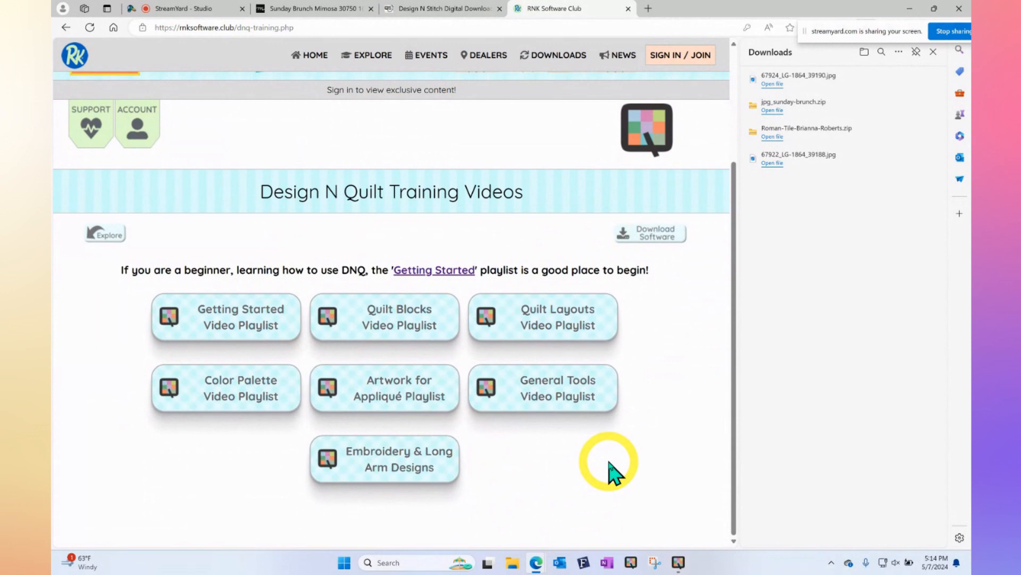
pyautogui.click(217, 391)
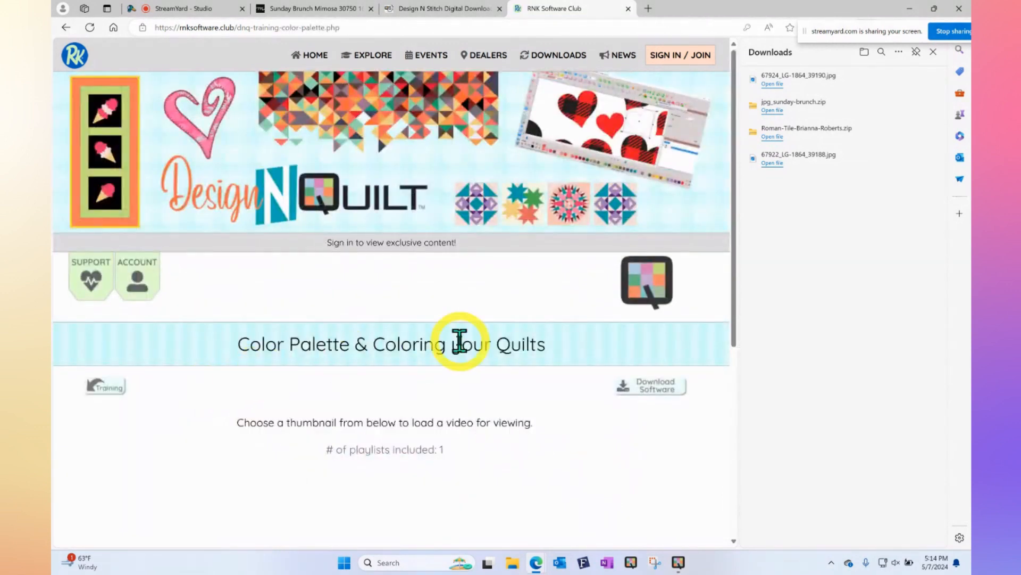
pyautogui.scroll(-1, 534, 335)
pyautogui.scroll(-7, 533, 335)
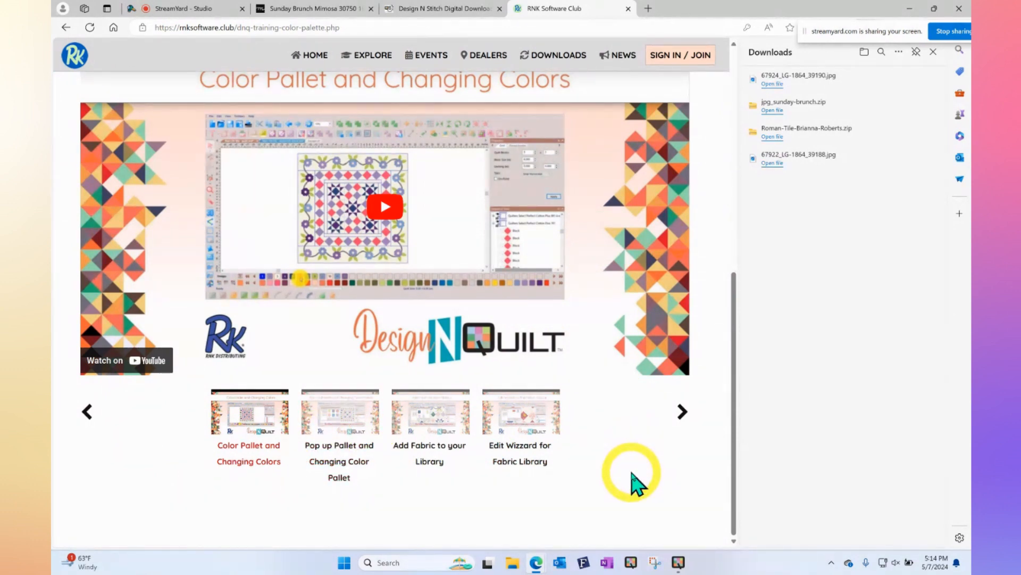
# Return to the RNK Software Club home page and reopen the Design N Quilt page to see its topic choices
pyautogui.scroll(8, 634, 482)
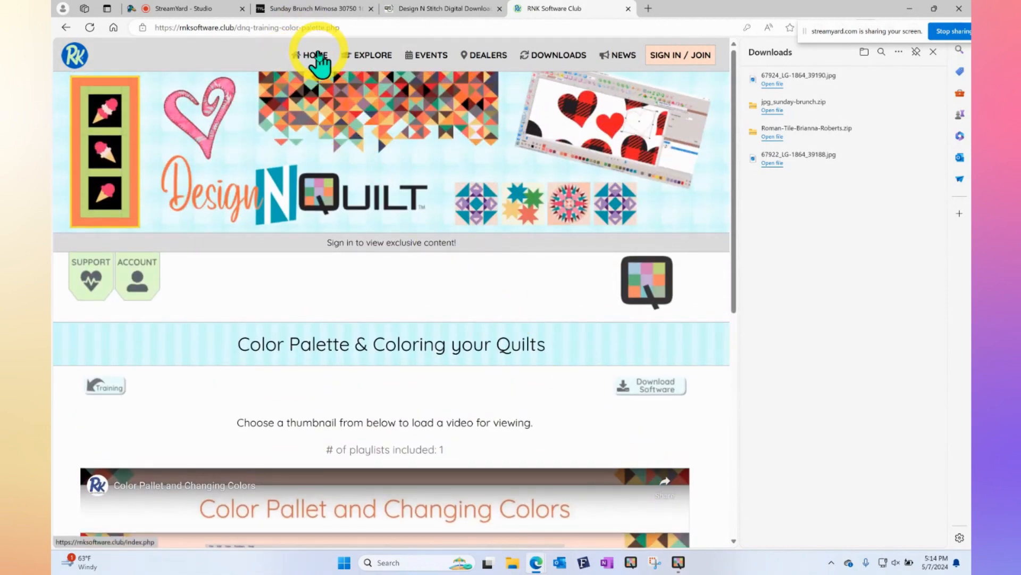
pyautogui.click(318, 55)
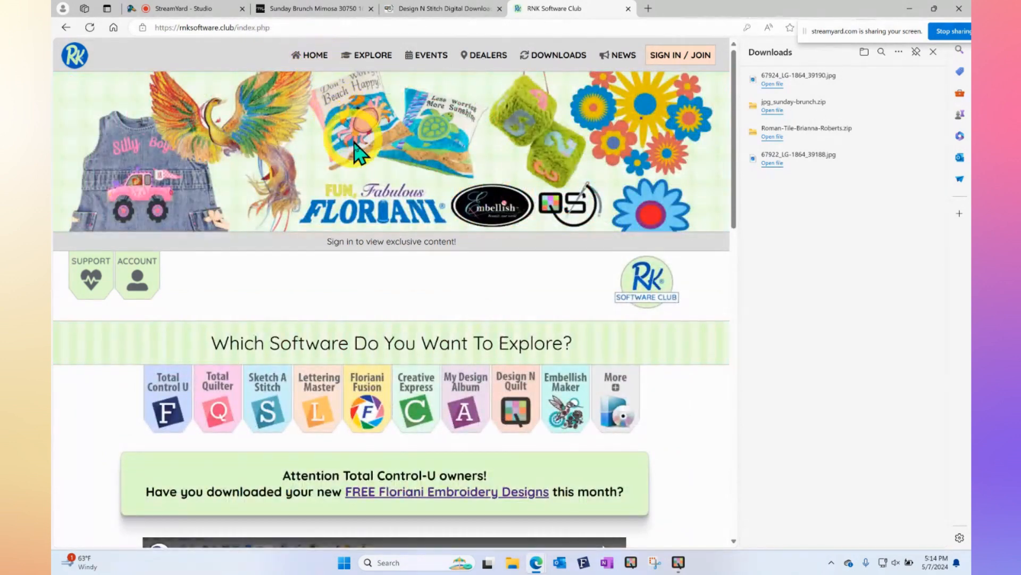
pyautogui.click(516, 409)
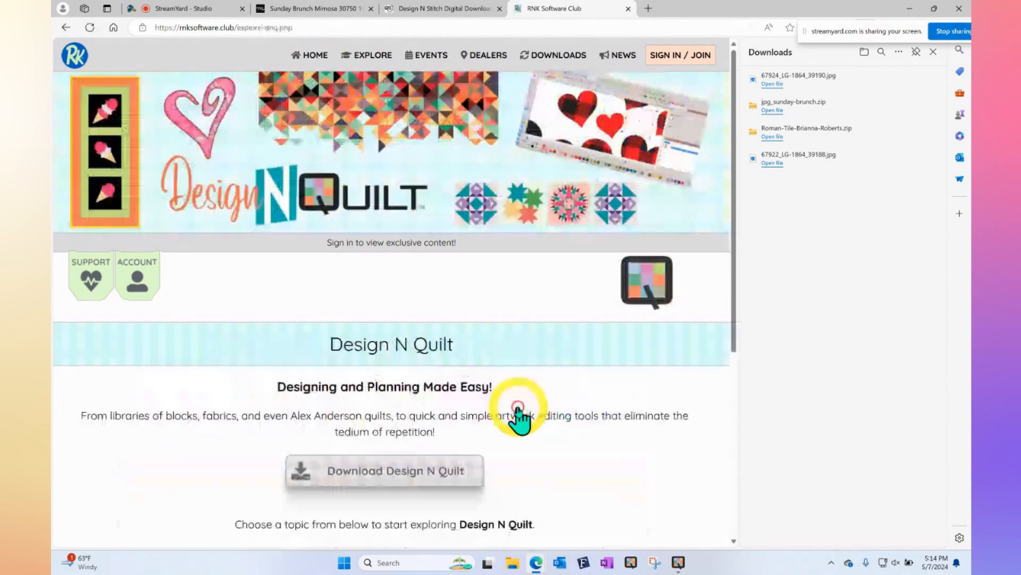
pyautogui.scroll(-5, 550, 409)
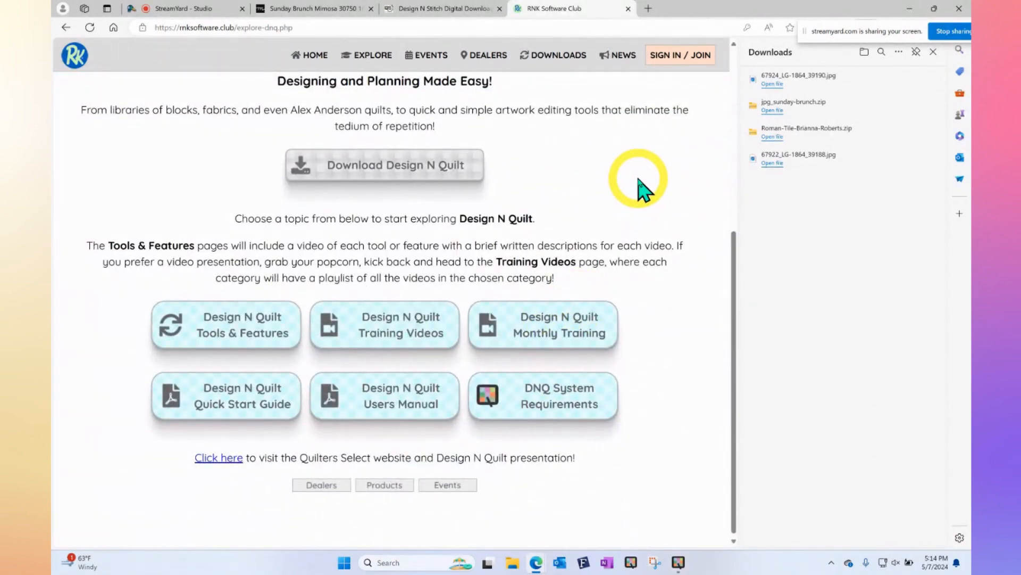
# Open the Design N Quilt Quick Start Guide PDF and skim it from the cover to the General How To pages
pyautogui.click(246, 396)
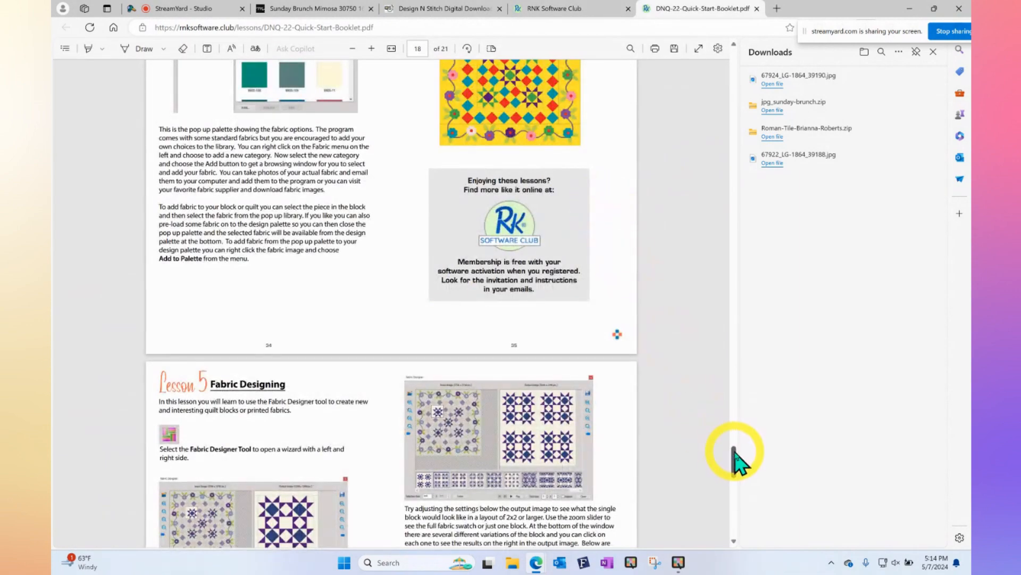
pyautogui.moveTo(735, 451); pyautogui.dragTo(730, 65)
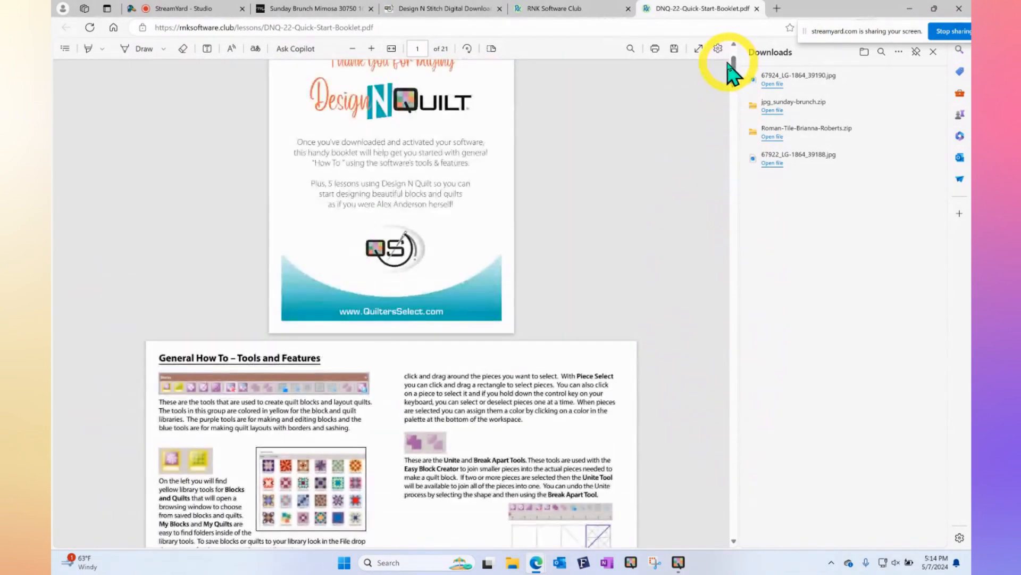
pyautogui.scroll(2, 583, 175)
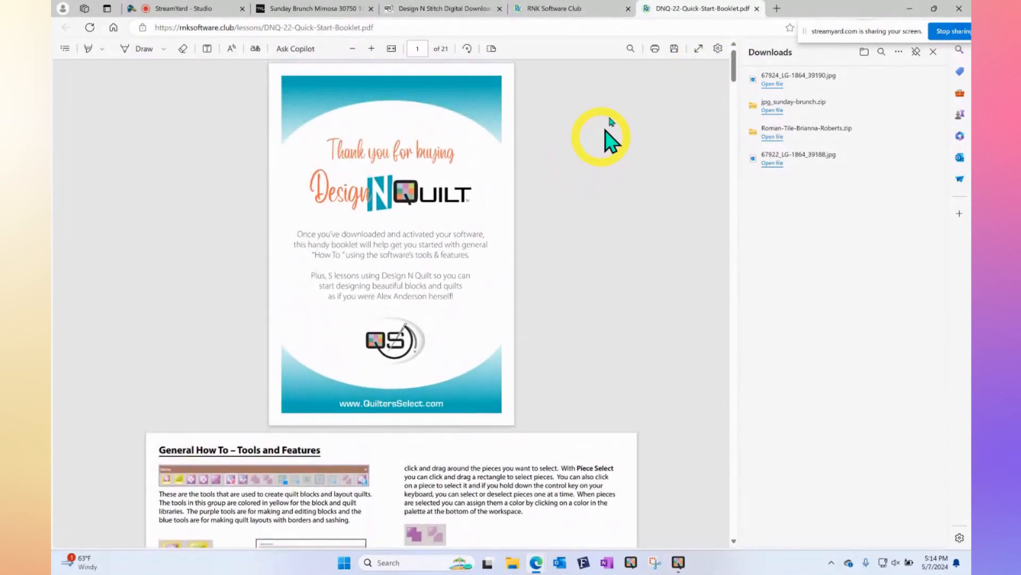
pyautogui.scroll(-6, 500, 245)
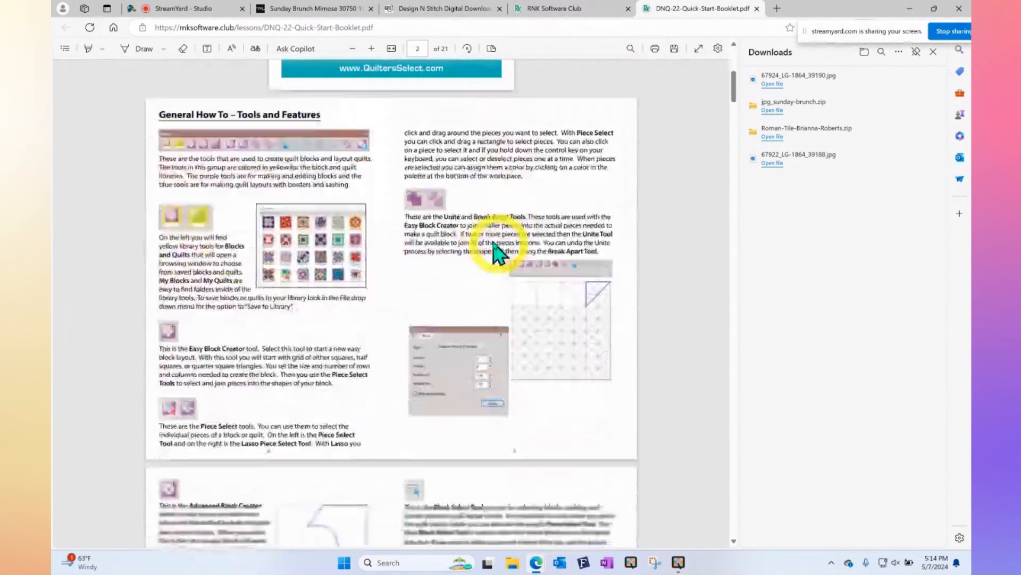
pyautogui.scroll(-1, 495, 246)
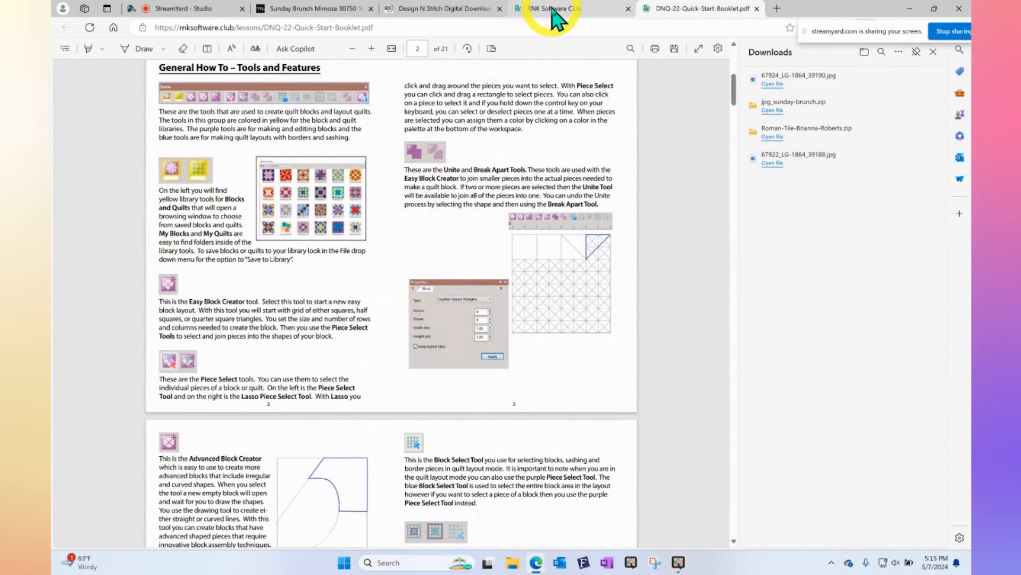
# Go back to the RNK Software Club tab and view the lessons in the Getting Started Video Playlist under Training Videos
pyautogui.click(553, 10)
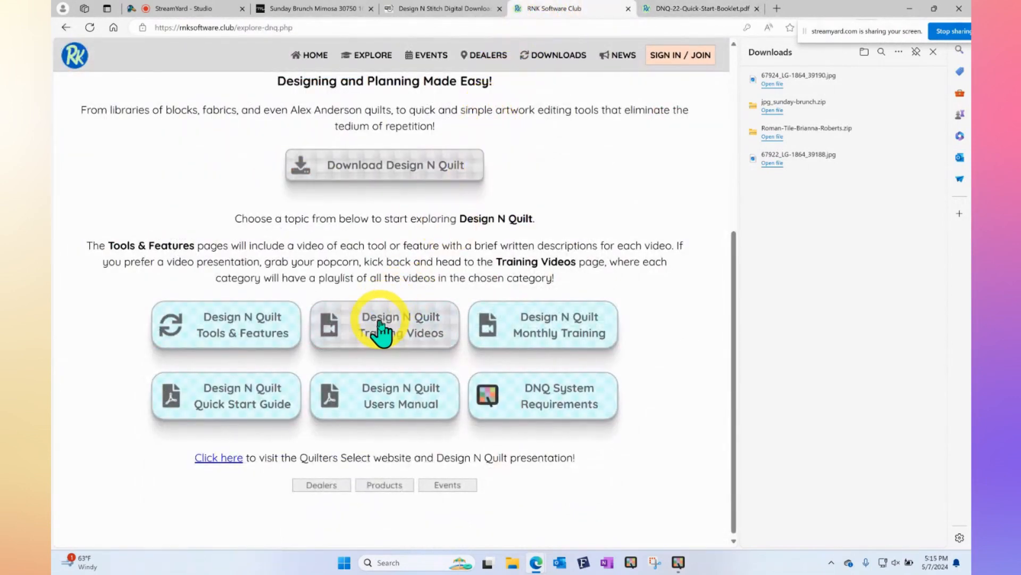
pyautogui.scroll(-3, 381, 333)
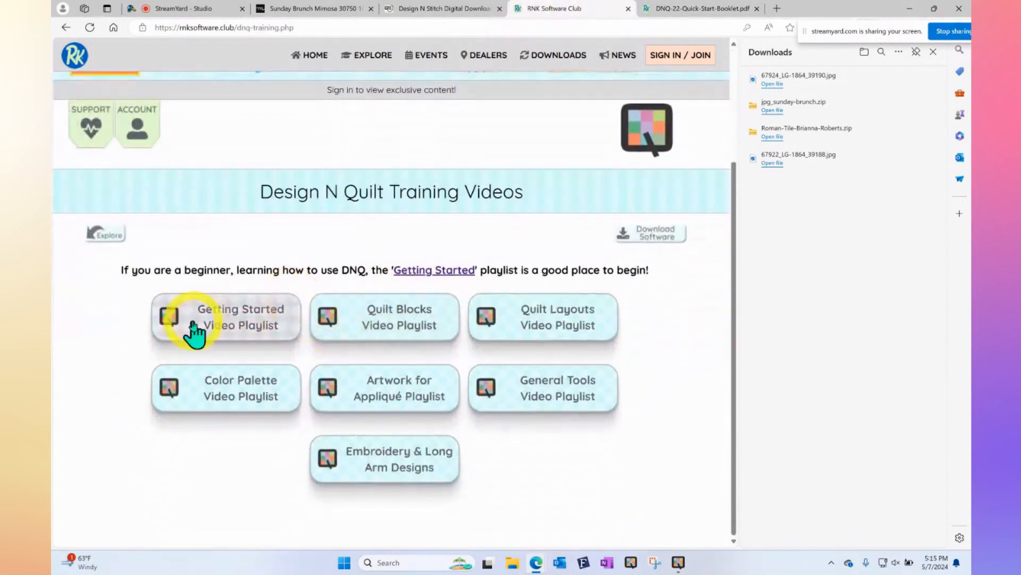
pyautogui.click(215, 322)
pyautogui.scroll(-5, 449, 312)
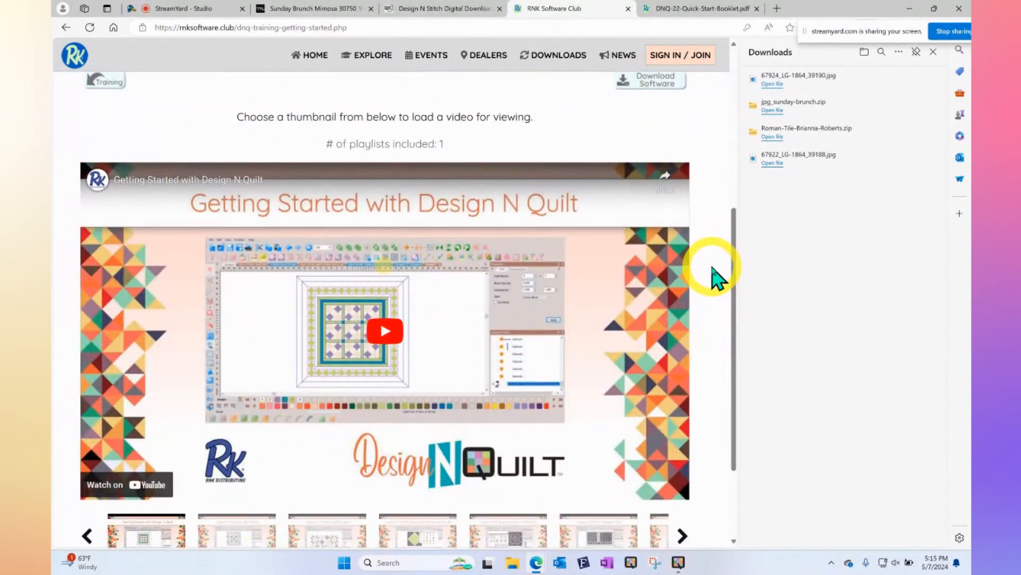
pyautogui.scroll(-2, 716, 274)
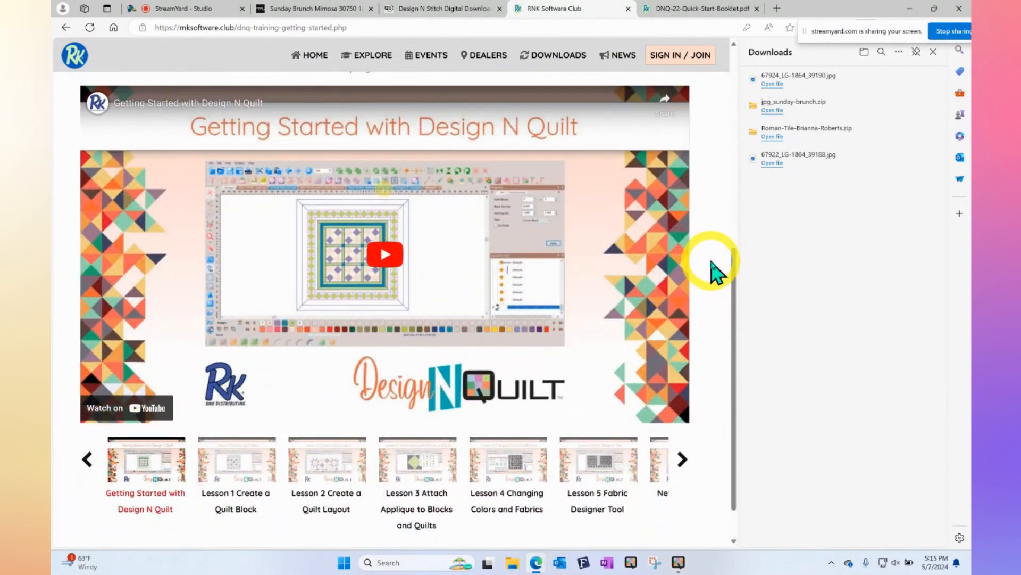